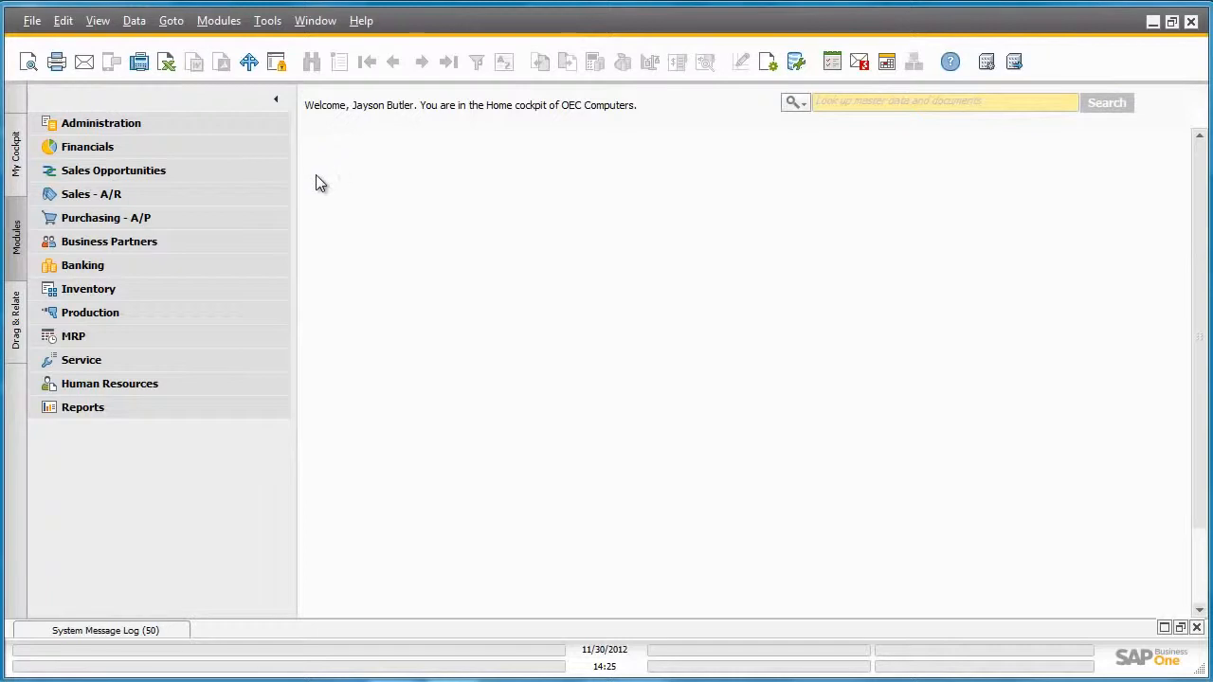
# Create a new sales order for the customer Parameter Technology.
pyautogui.click(251, 193)
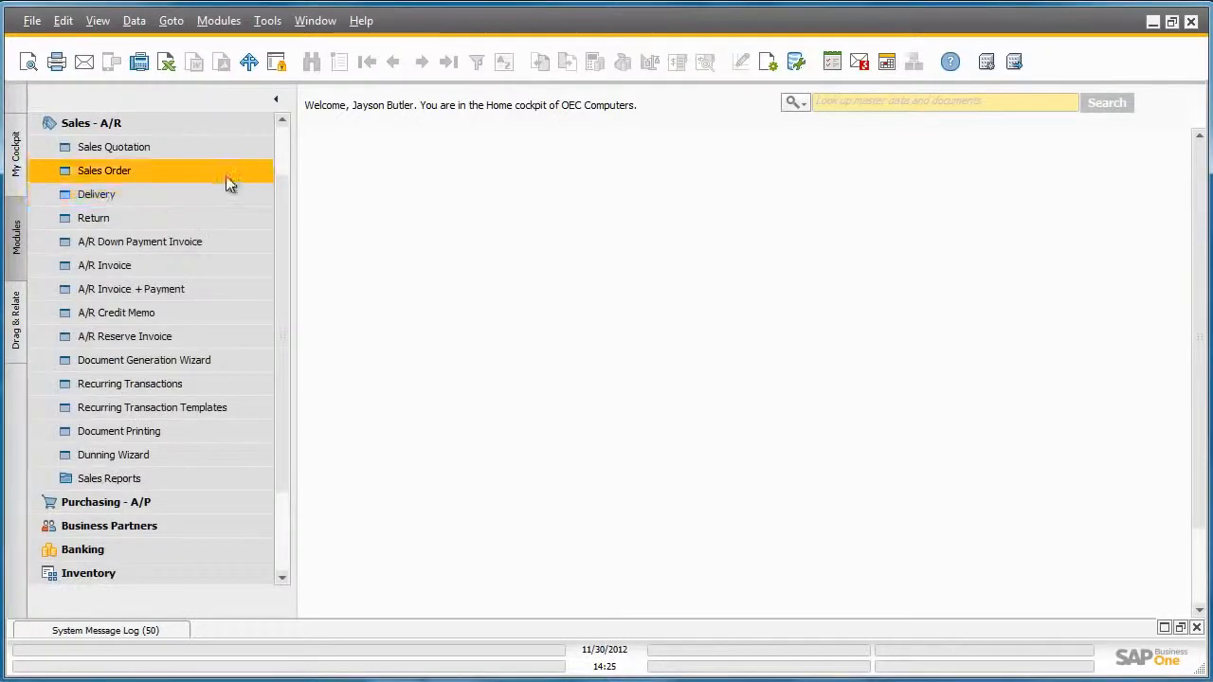
pyautogui.click(224, 178)
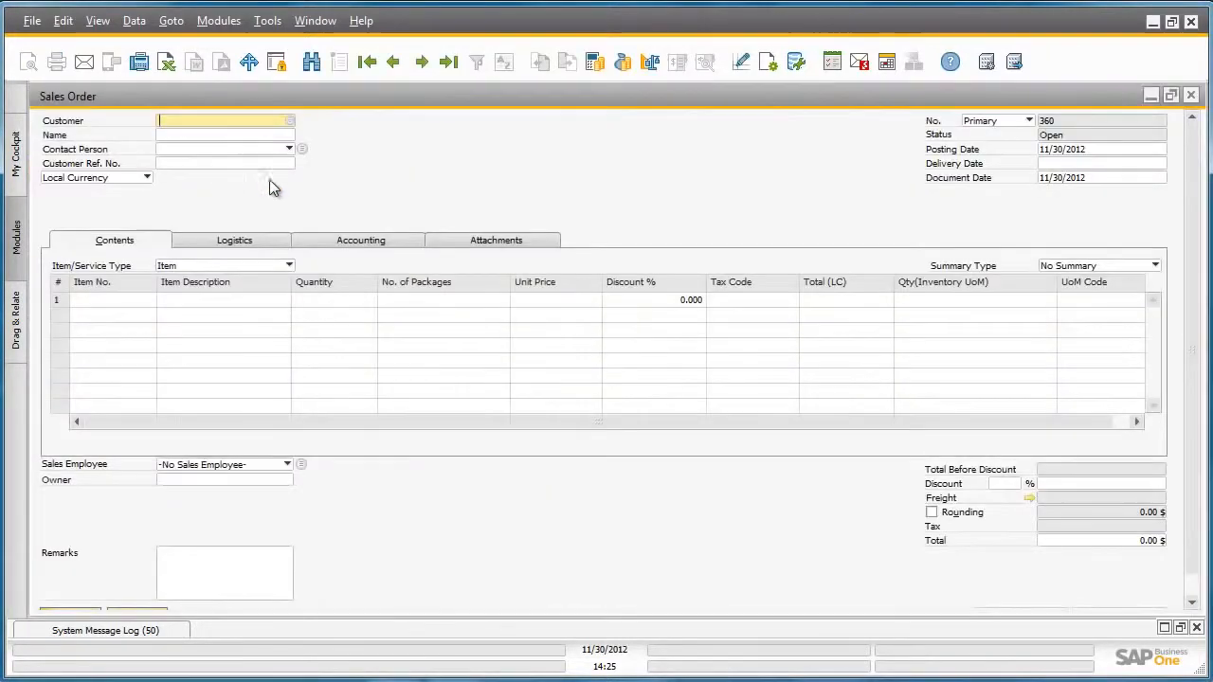
pyautogui.click(290, 121)
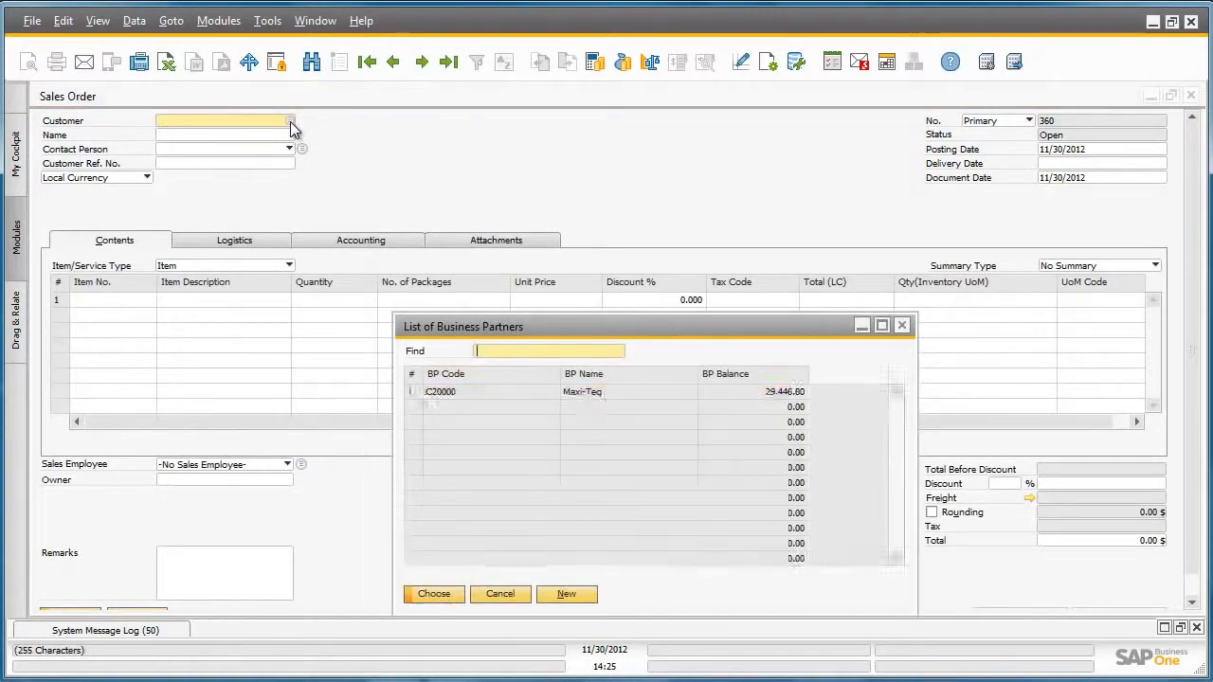
pyautogui.doubleClick(531, 407)
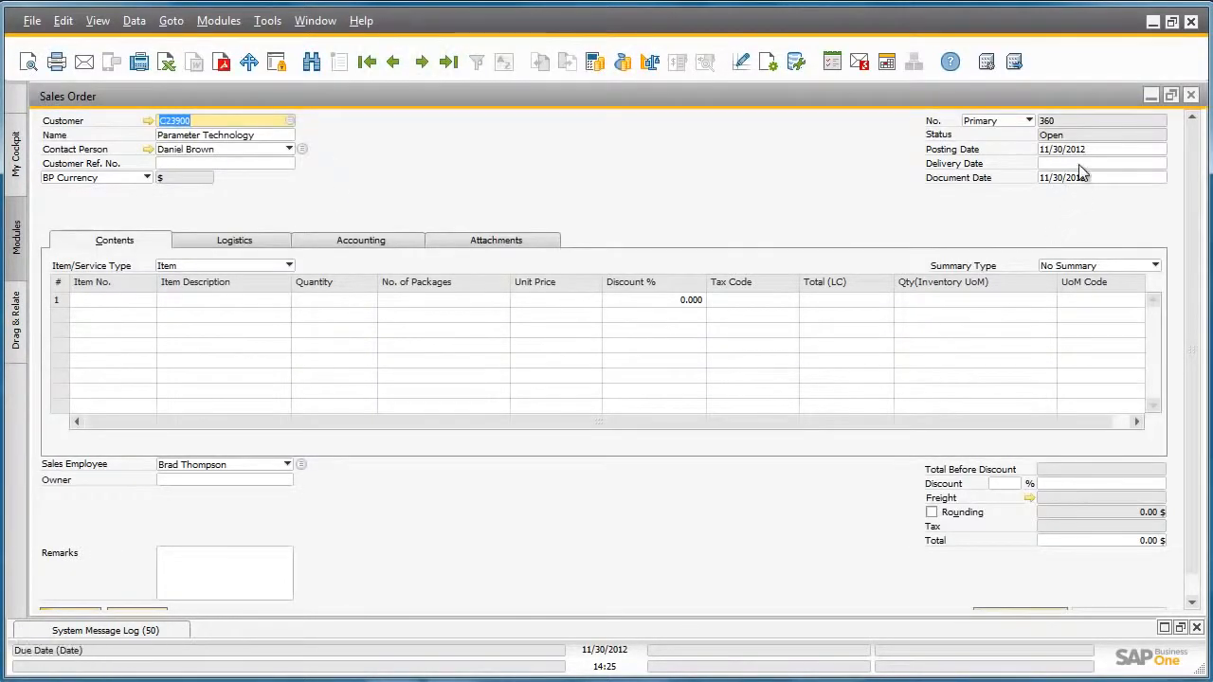
# Set the sales order's delivery date to 12/07/2012.
pyautogui.click(1084, 164)
pyautogui.click(1161, 163)
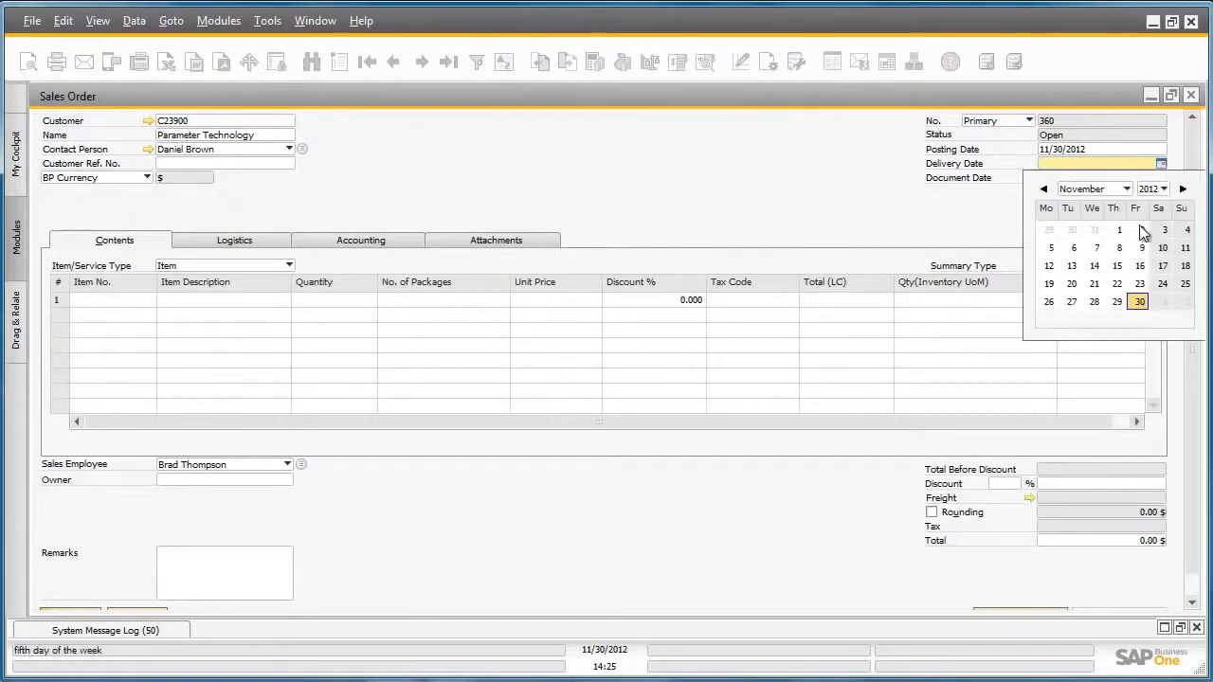
pyautogui.click(1127, 190)
pyautogui.click(1108, 370)
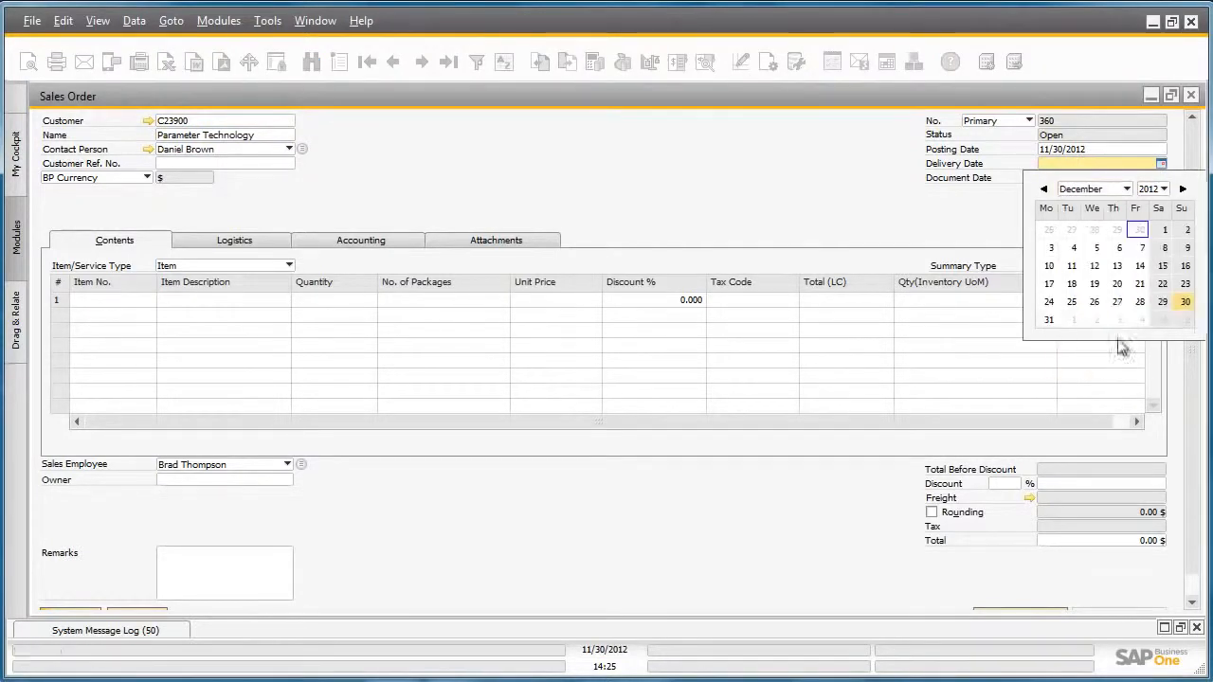
pyautogui.click(1141, 249)
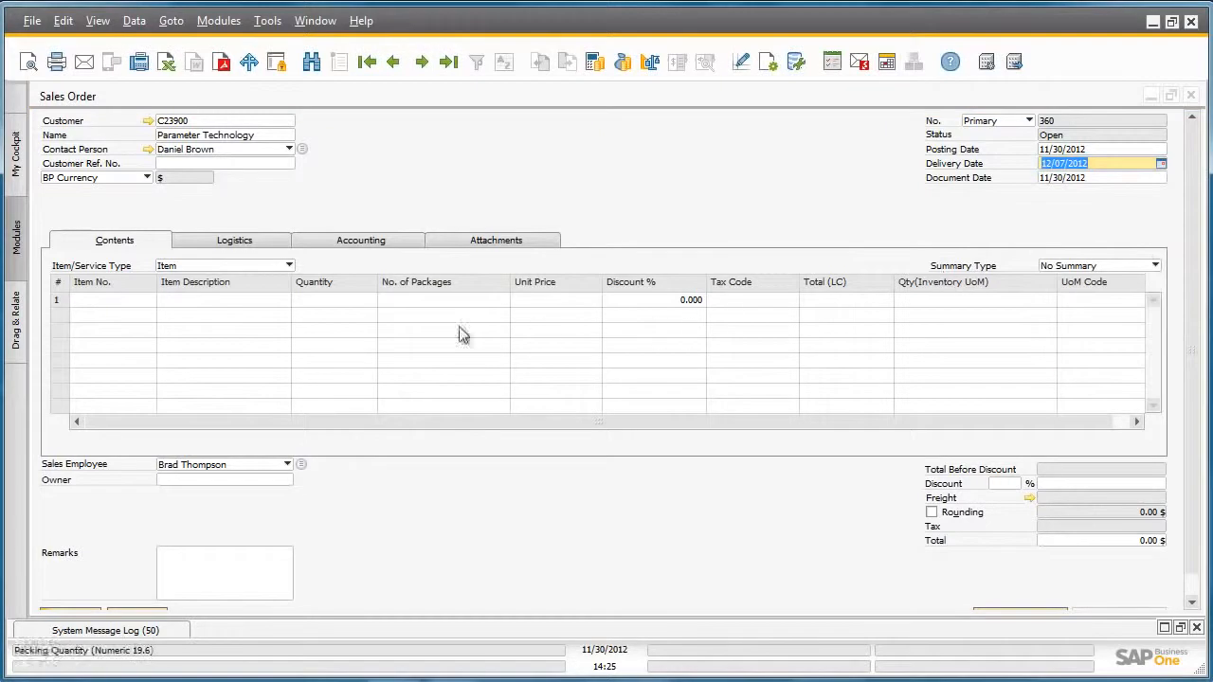
# Add item R00001, Printer Paper A4 White, to the first order row, finding it by description with the search text "Print".
pyautogui.click(144, 300)
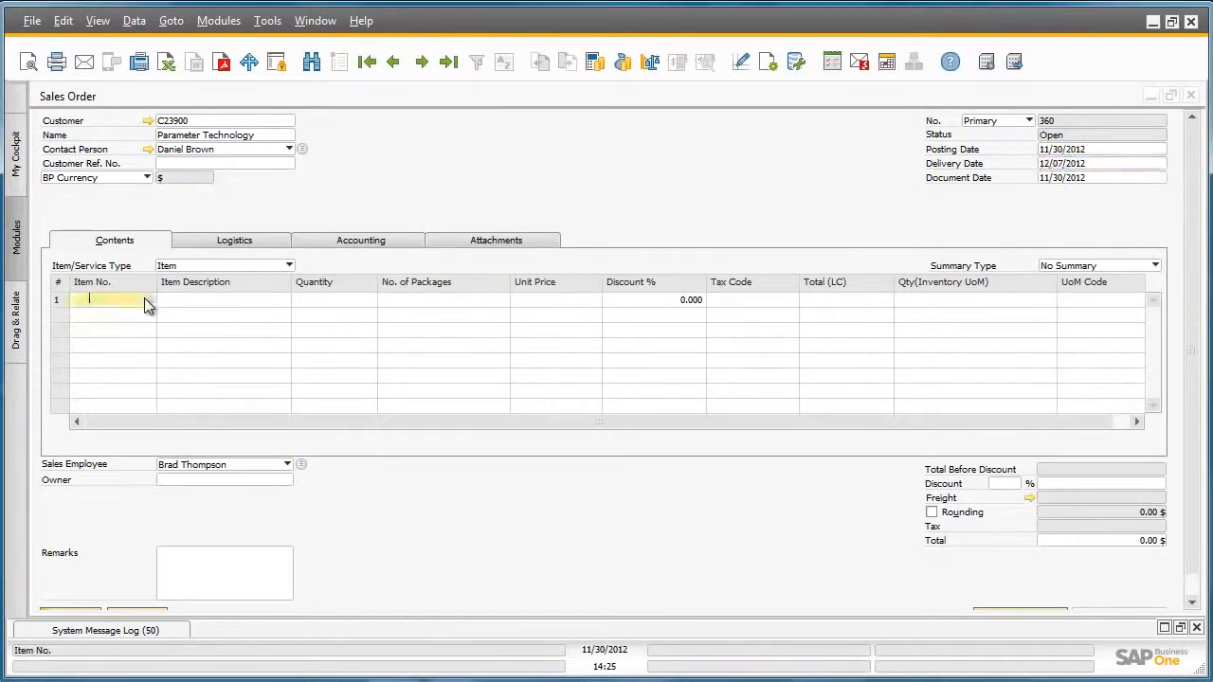
pyautogui.click(151, 301)
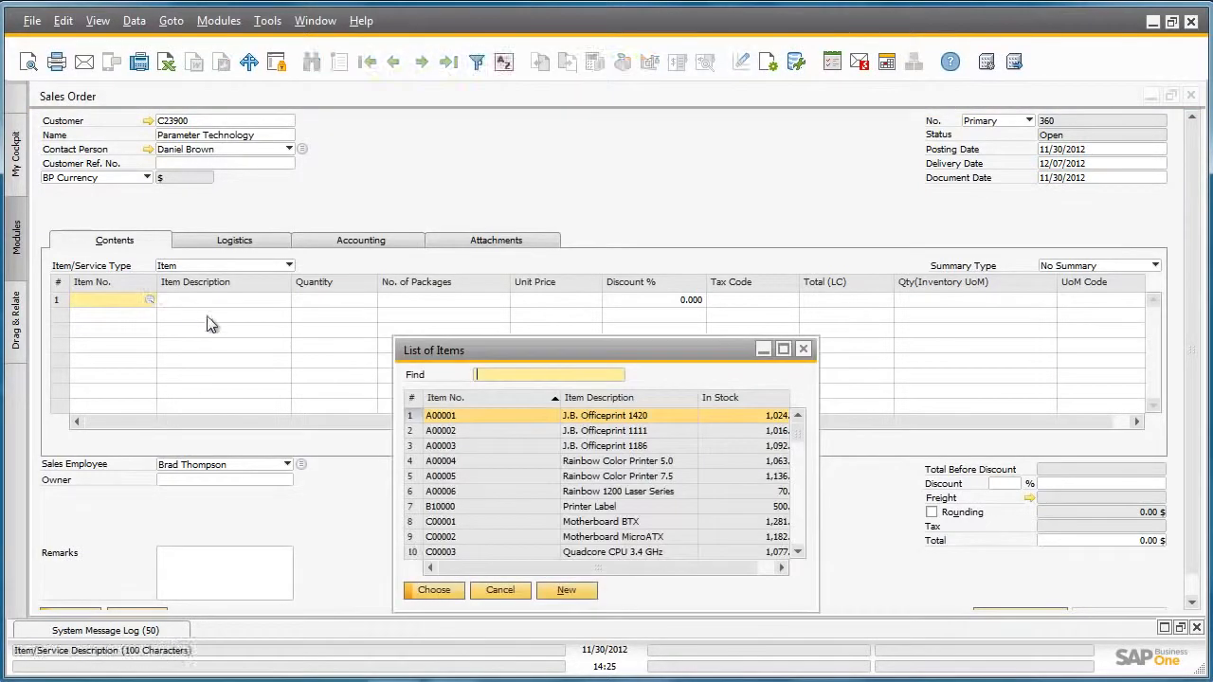
pyautogui.click(666, 398)
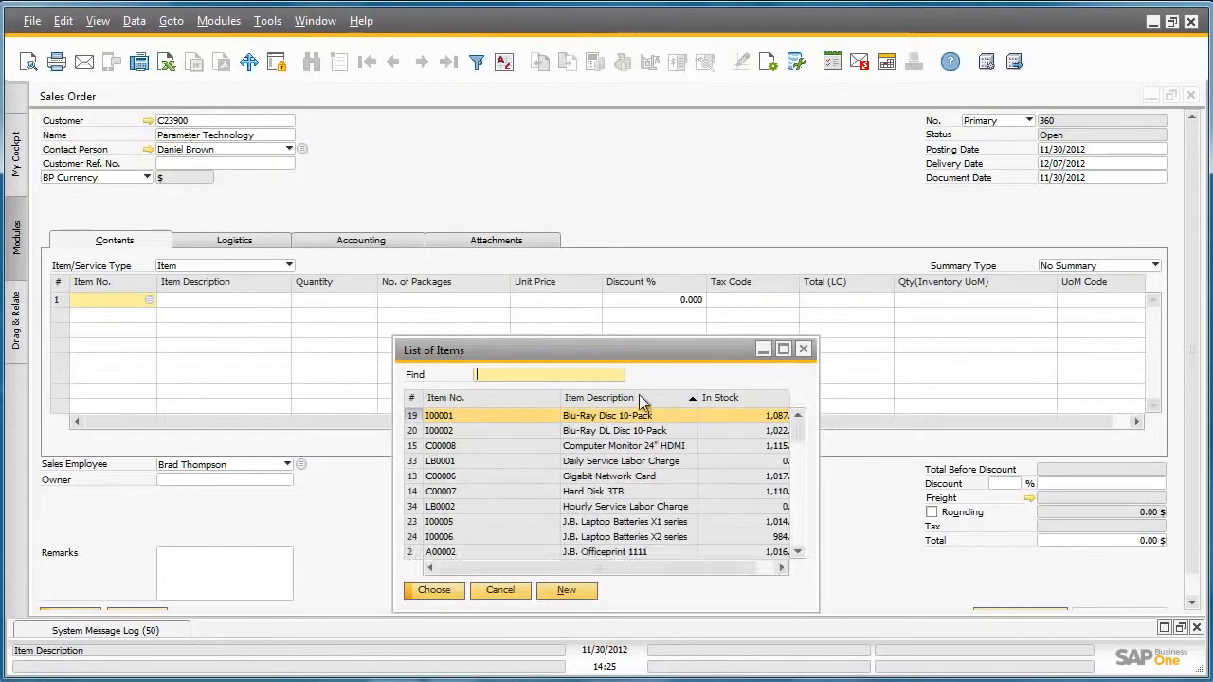
pyautogui.write('Print')
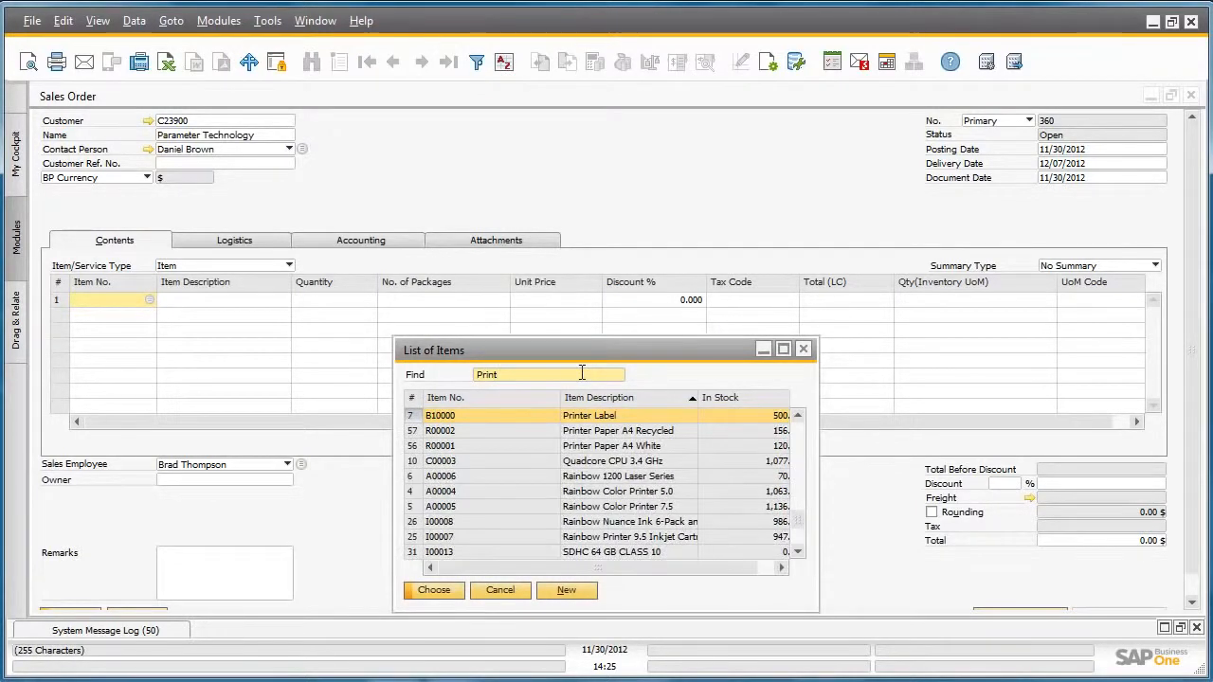
pyautogui.doubleClick(636, 445)
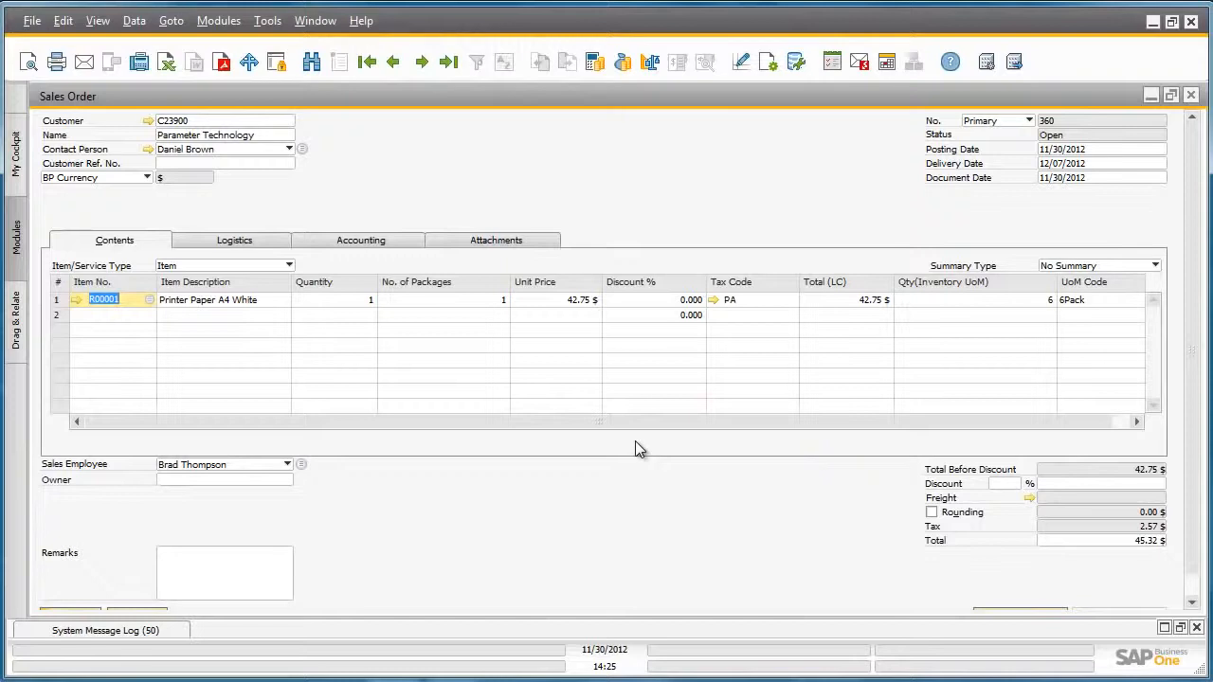
# Change the UoM code of the Printer Paper A4 White row to Carton.
pyautogui.click(1100, 298)
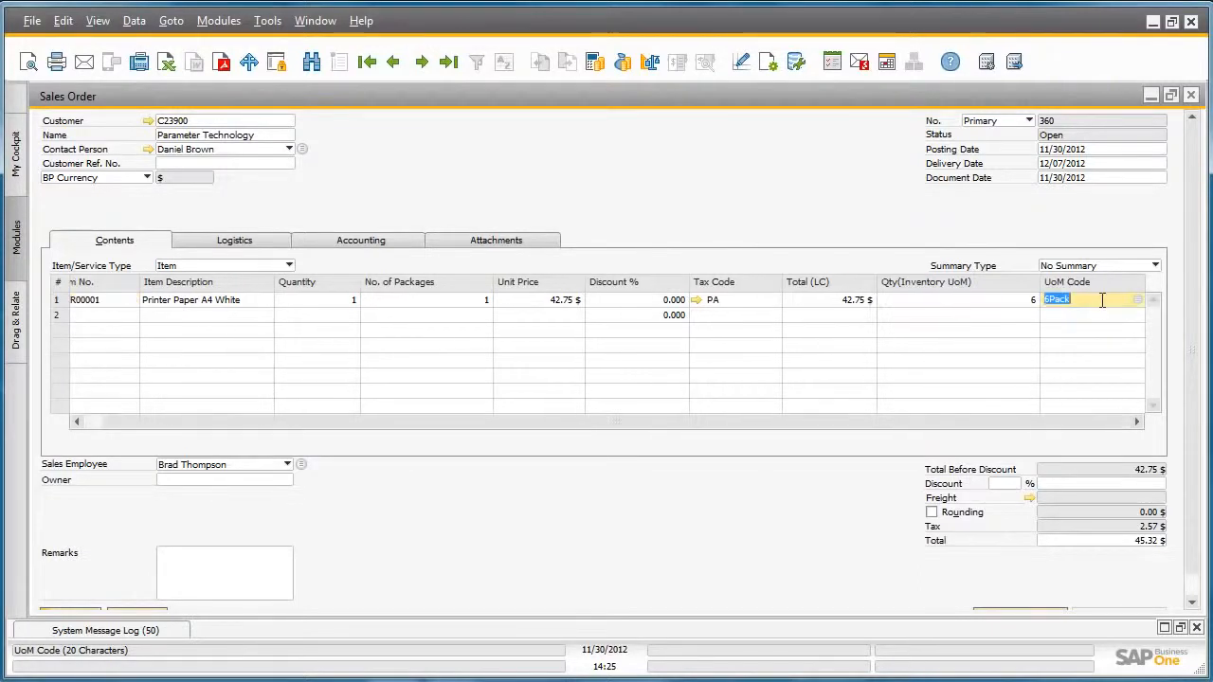
pyautogui.click(1136, 304)
pyautogui.click(1137, 301)
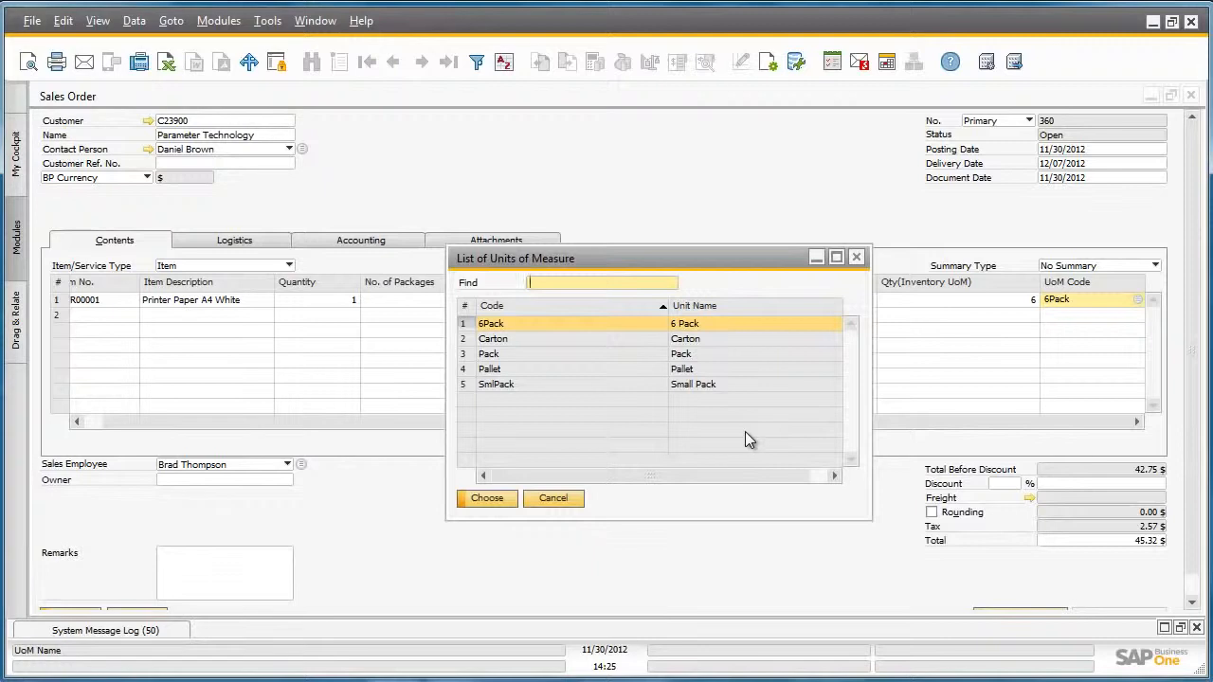
pyautogui.click(517, 341)
pyautogui.doubleClick(518, 342)
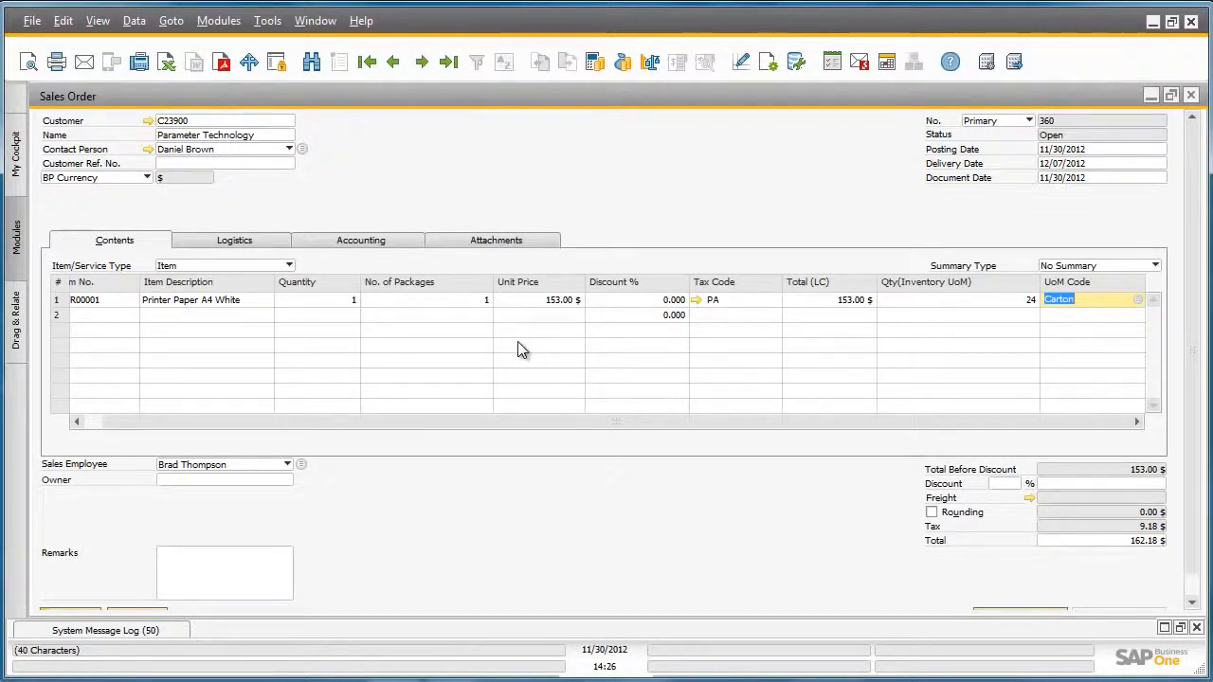
# Check the Available-to-Promise inventory status of the Printer Paper A4 White row, then return to the order.
pyautogui.rightClick(391, 301)
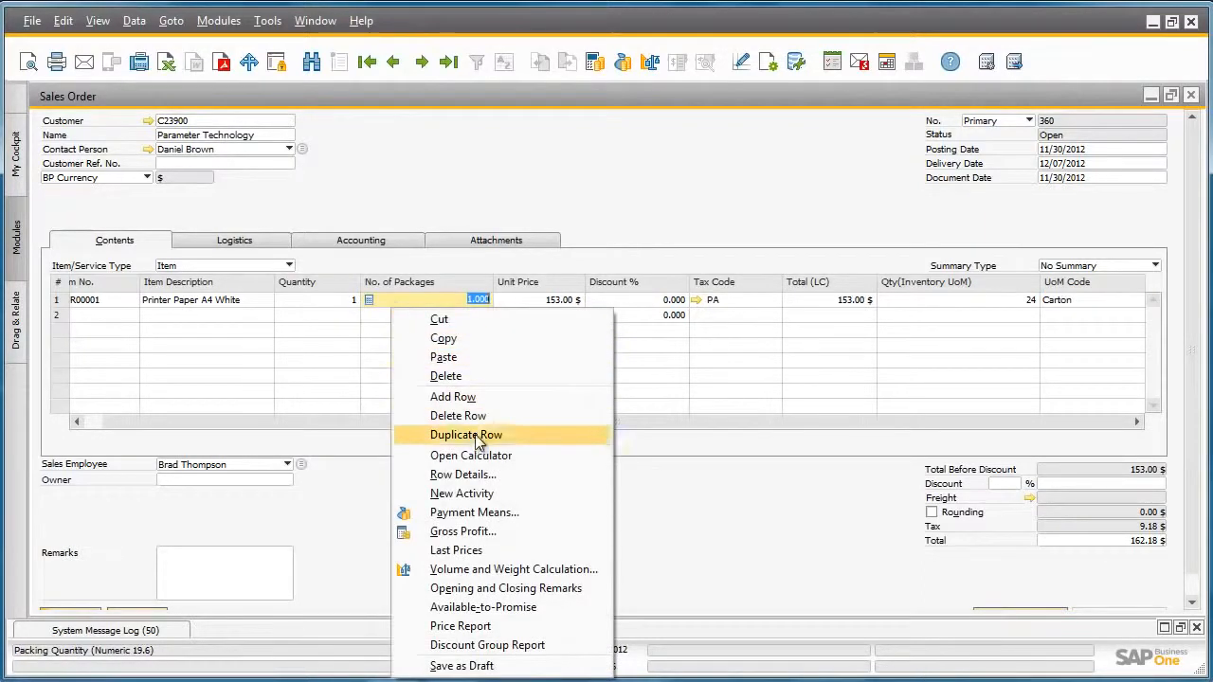
pyautogui.click(535, 604)
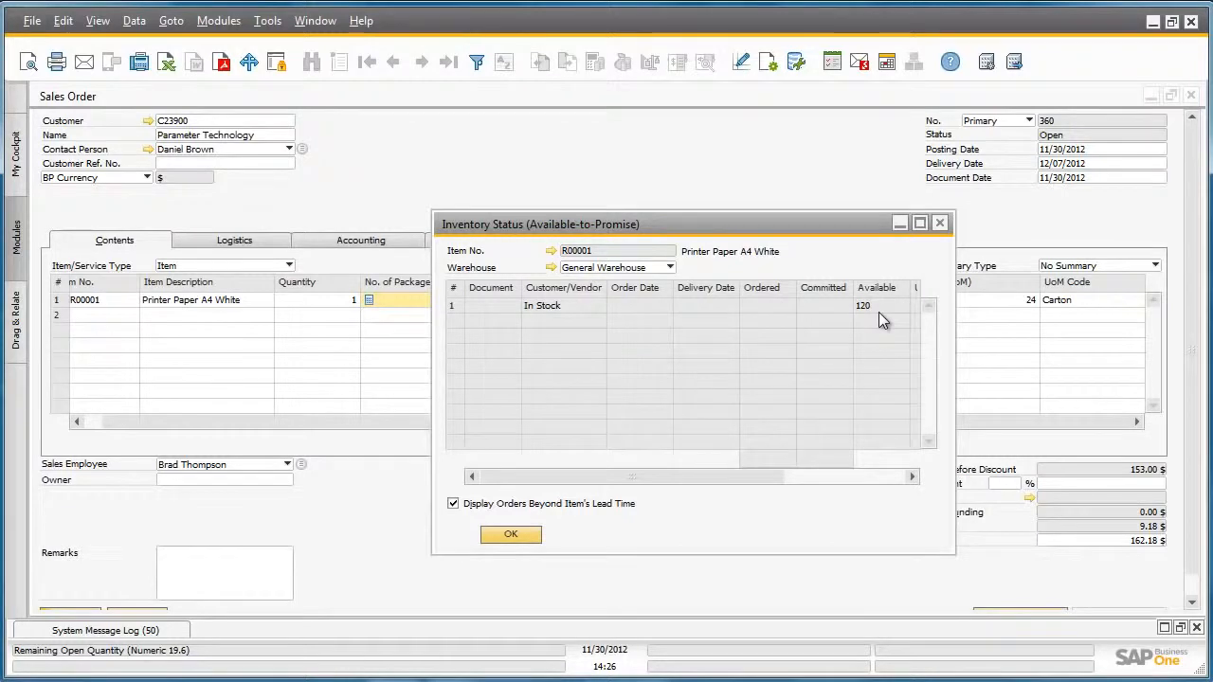
pyautogui.click(515, 534)
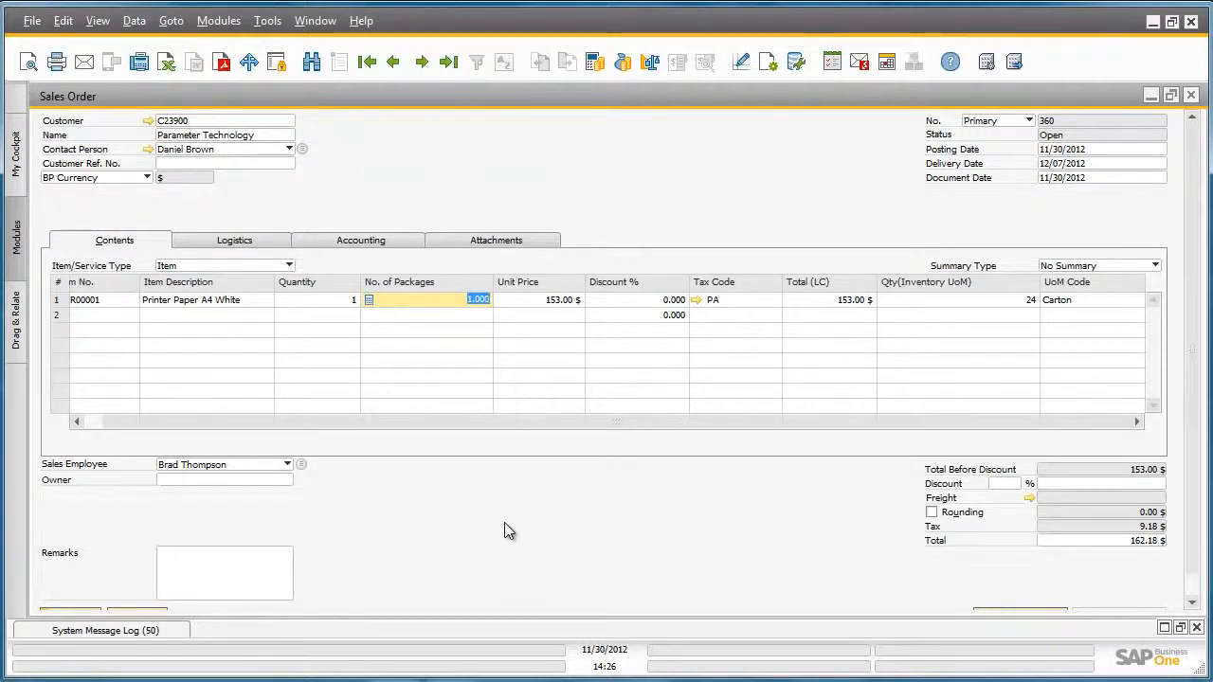
# Examine the row's Price Report and the UoM prices behind the Carton's Regular Sales Price, then return to the order.
pyautogui.rightClick(386, 301)
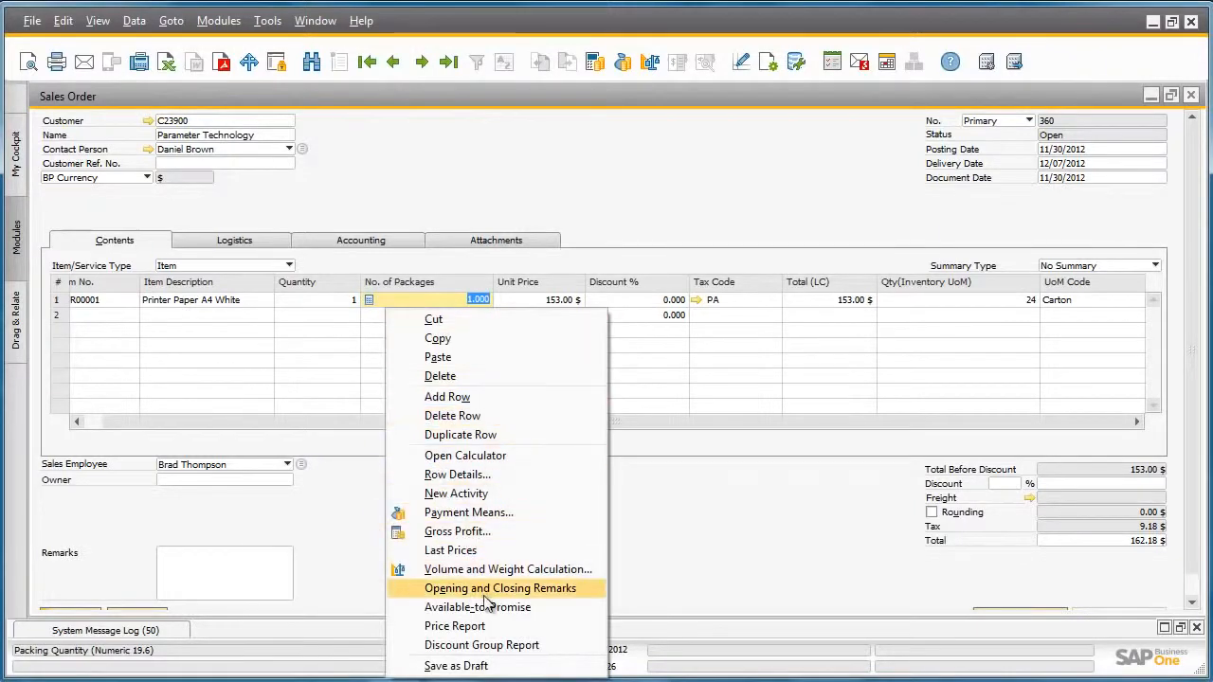
pyautogui.click(496, 627)
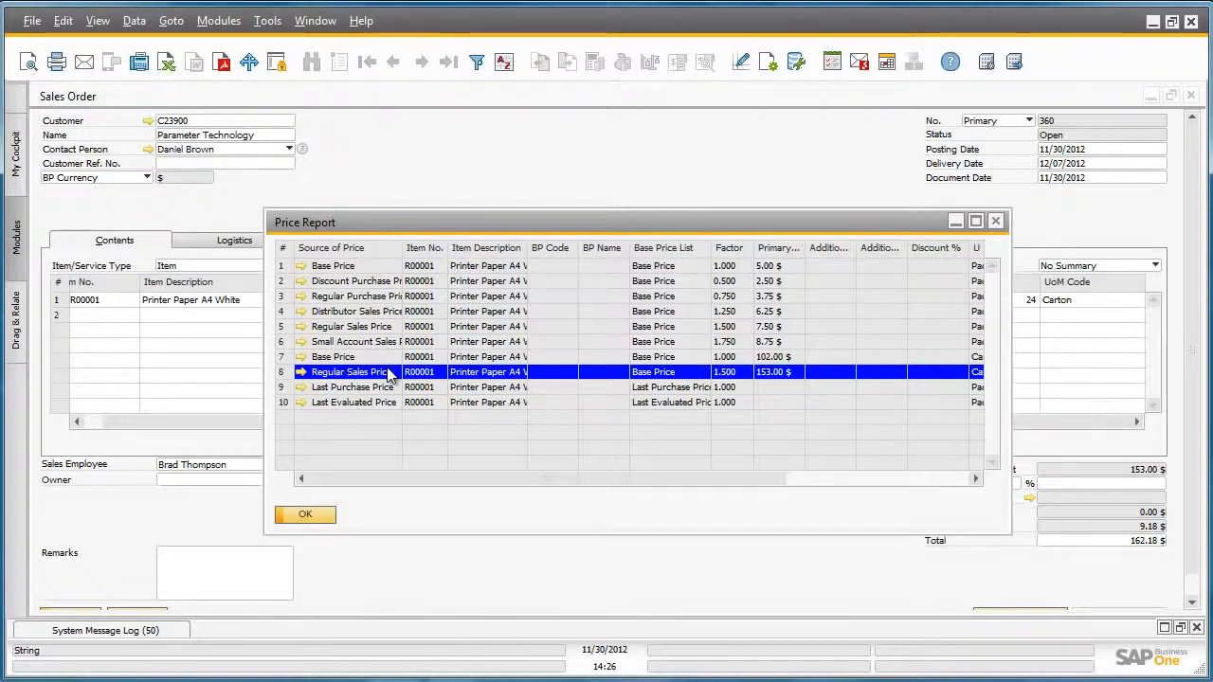
pyautogui.click(302, 373)
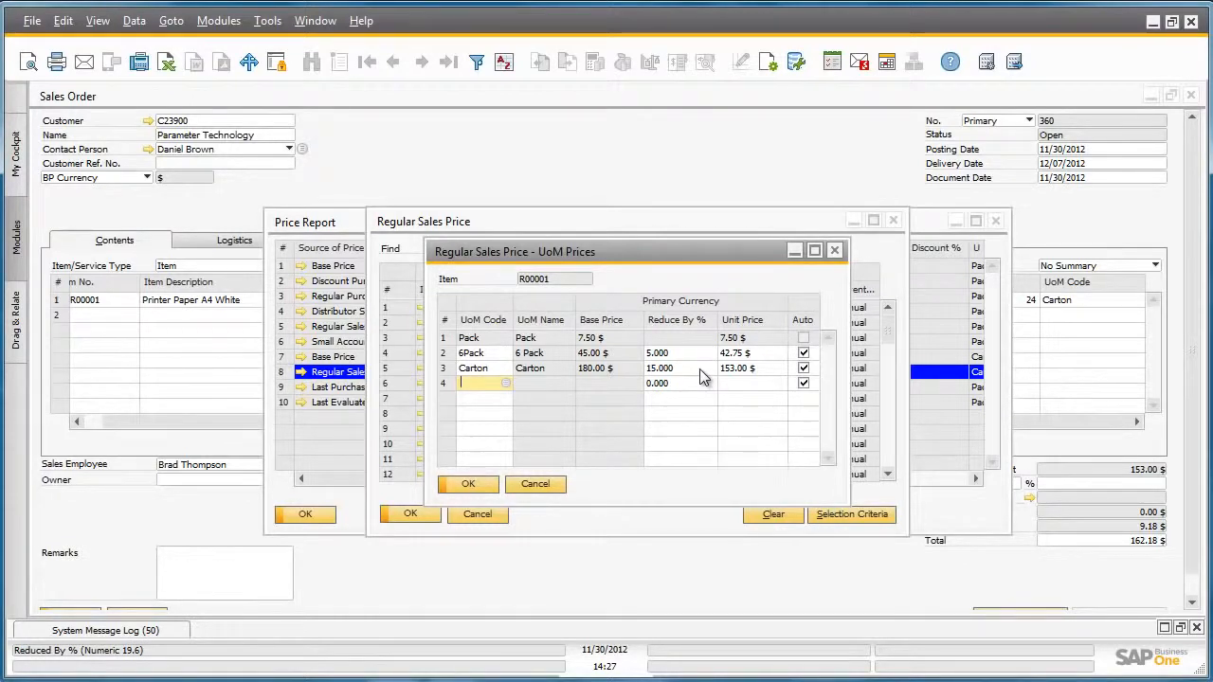
pyautogui.click(492, 489)
pyautogui.click(417, 514)
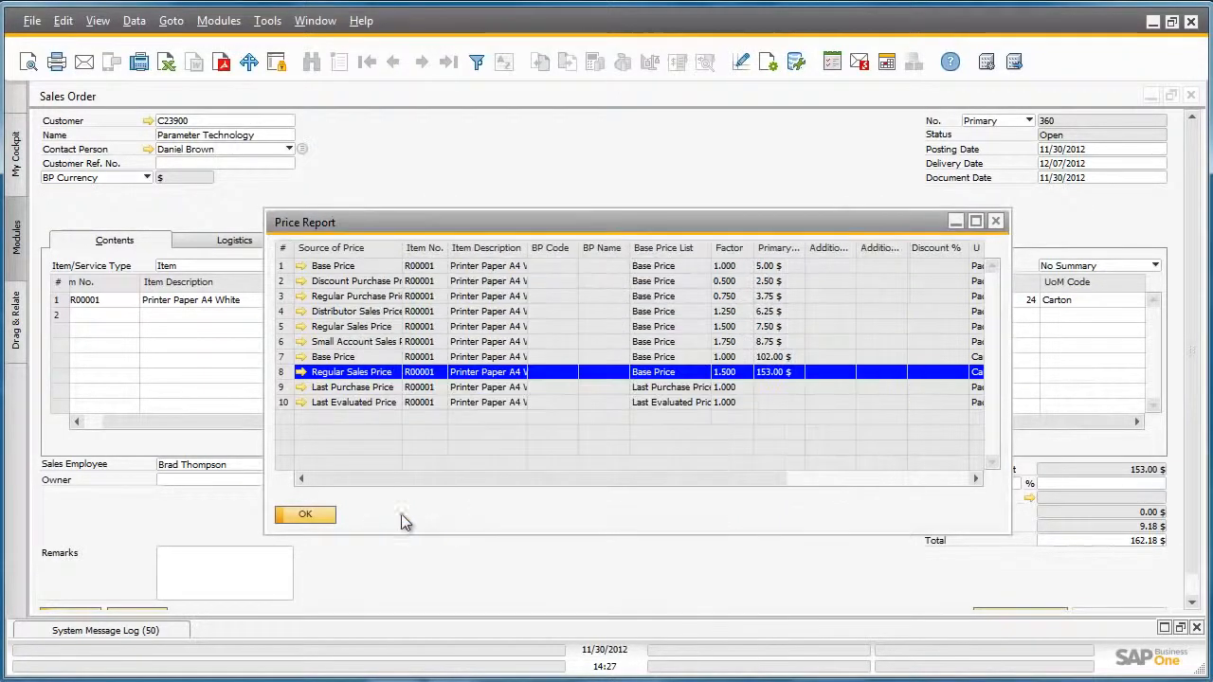
pyautogui.click(318, 518)
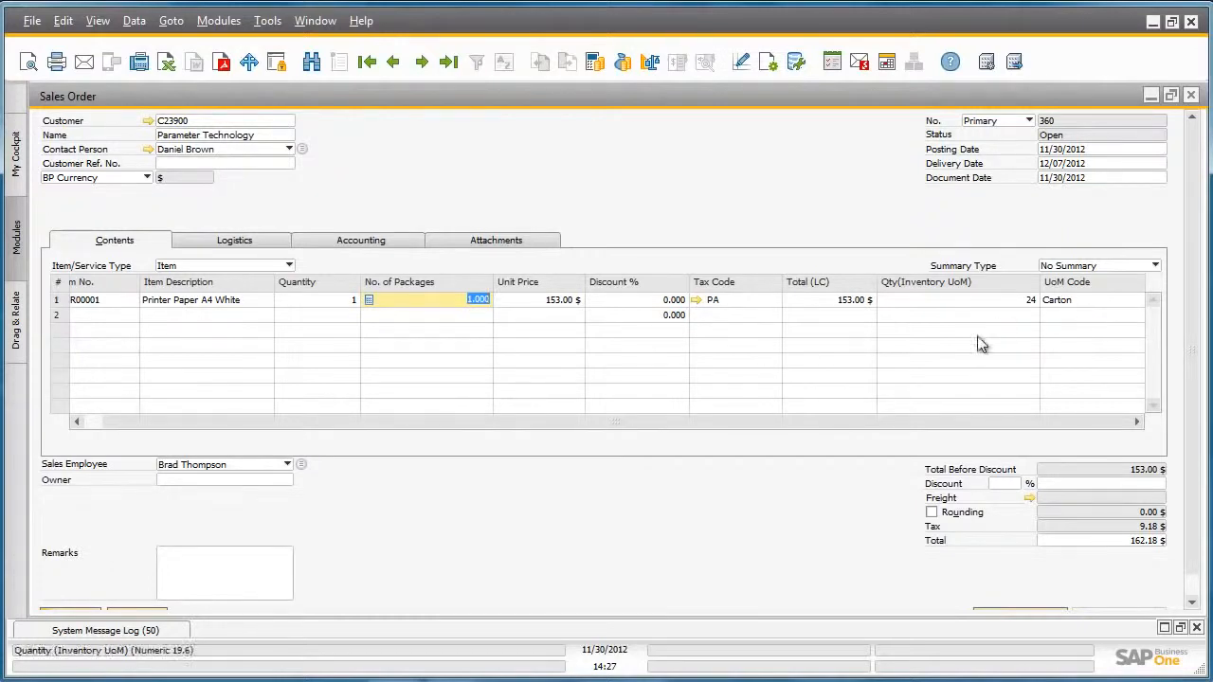
# In the item master data of R00001, compare the sales UoM and package type settings for Carton and 6Pack.
pyautogui.moveTo(444, 429); pyautogui.dragTo(383, 423)
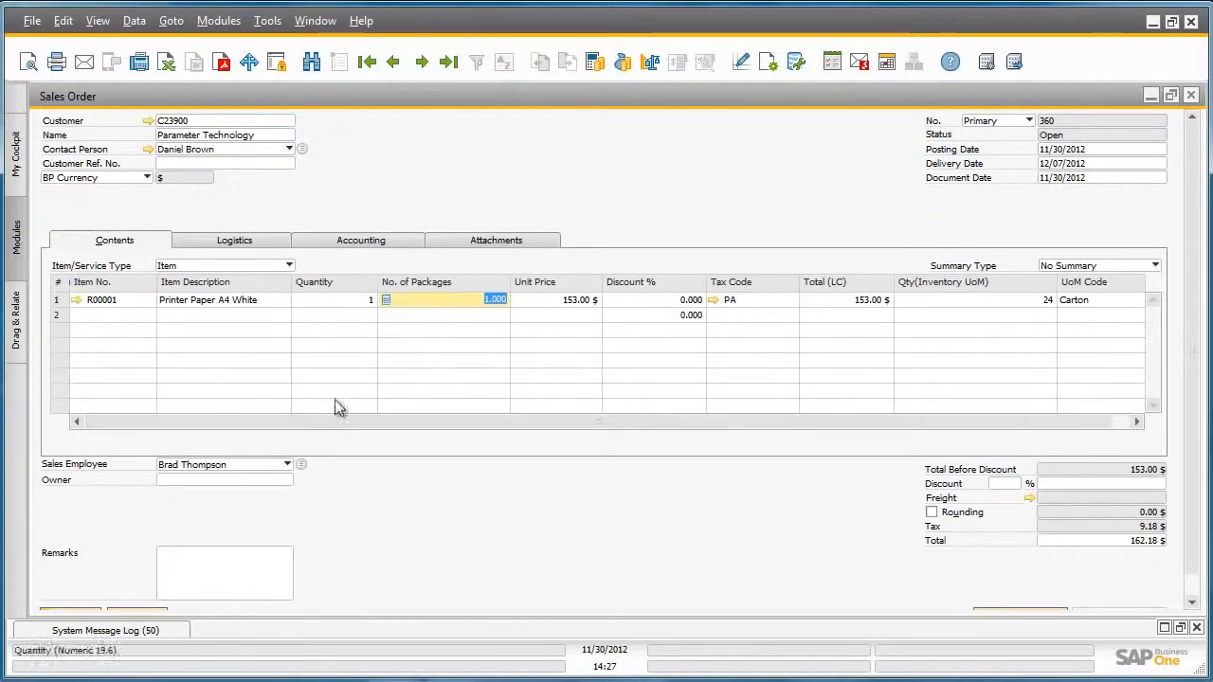
pyautogui.click(76, 300)
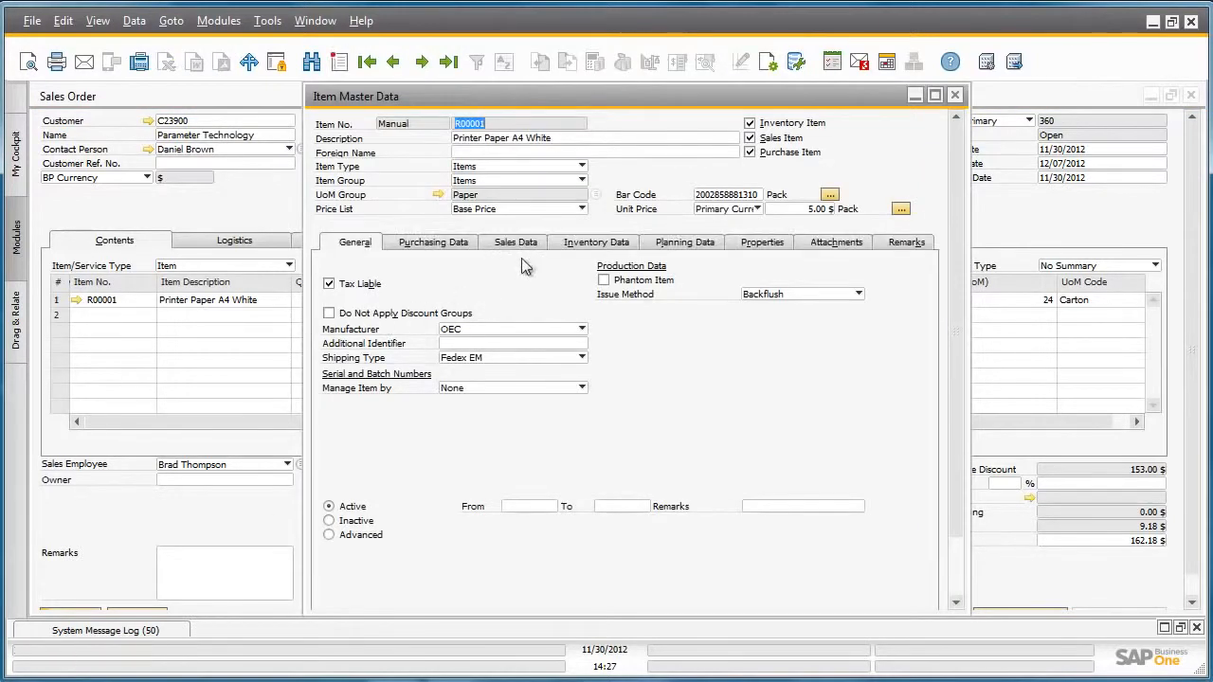
pyautogui.click(526, 242)
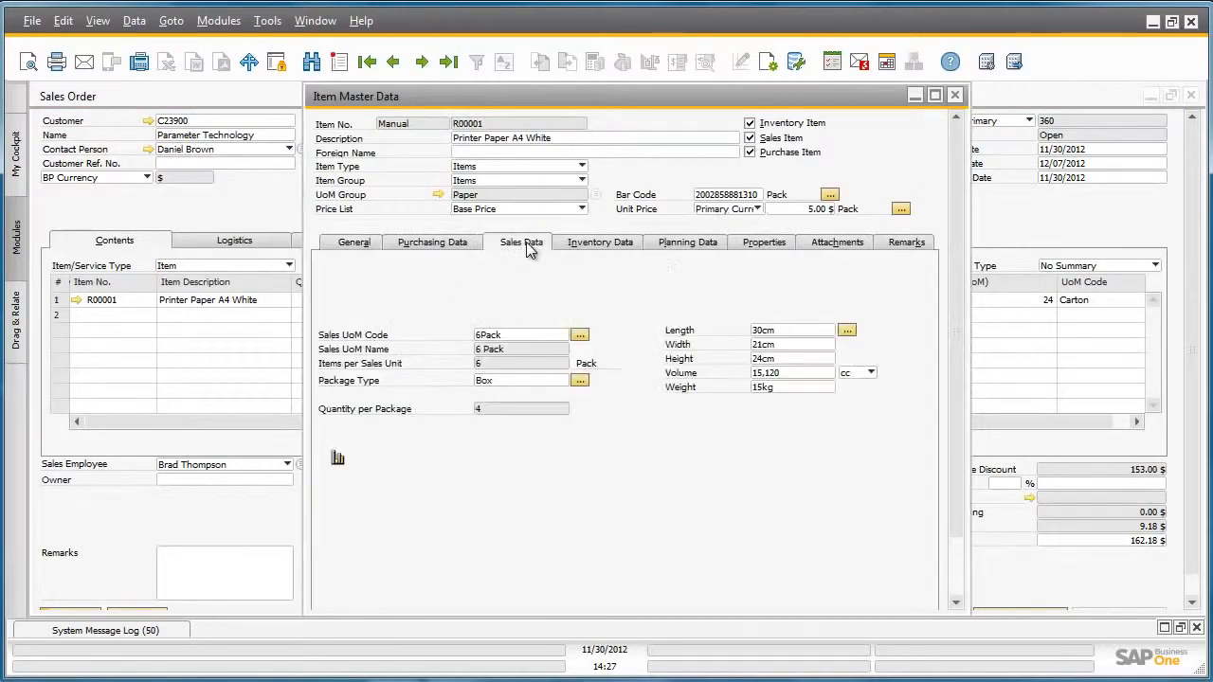
pyautogui.click(579, 336)
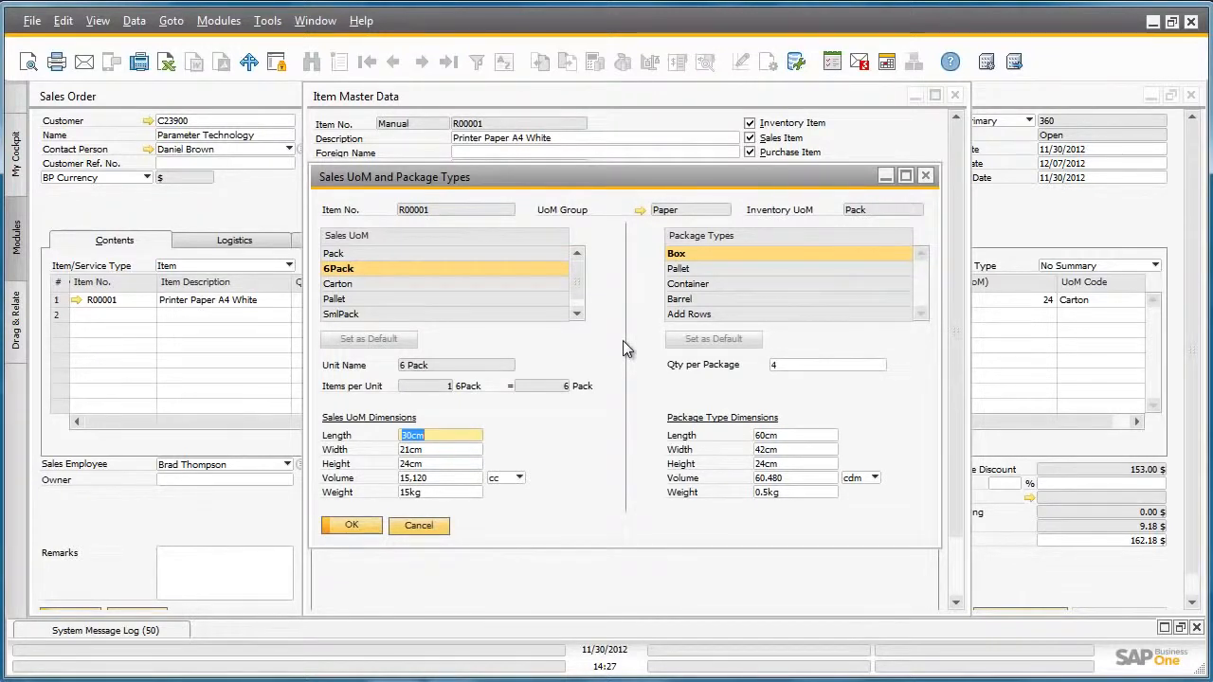
pyautogui.click(376, 280)
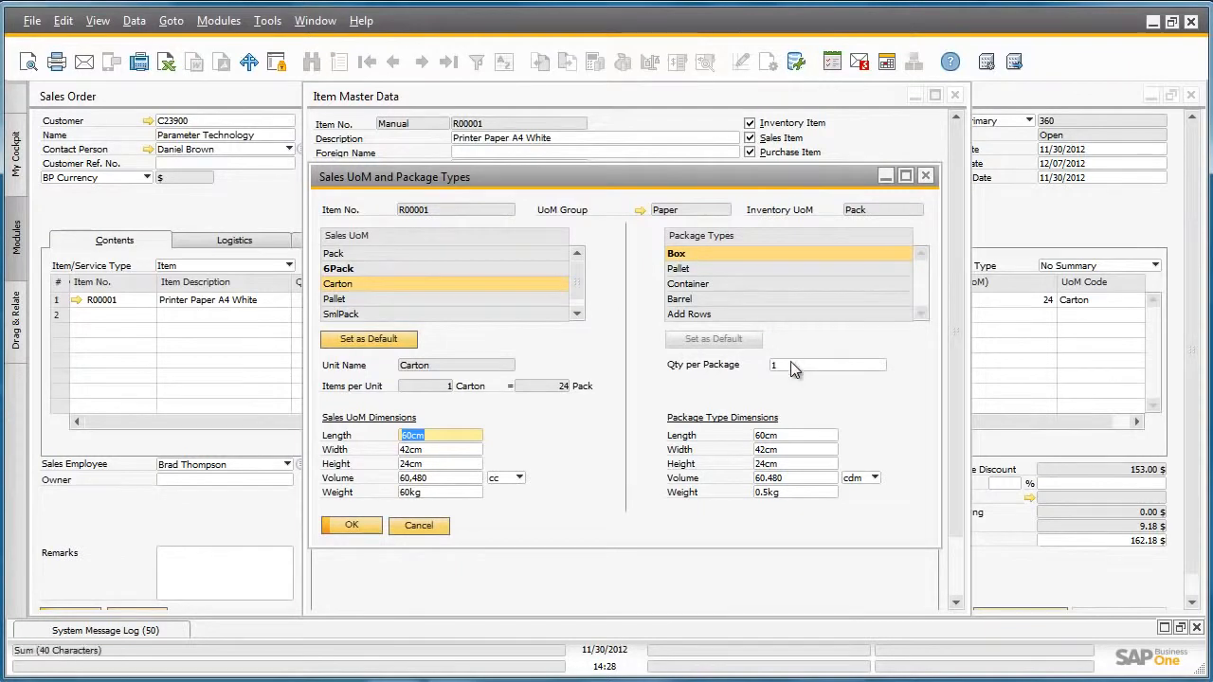
pyautogui.click(346, 269)
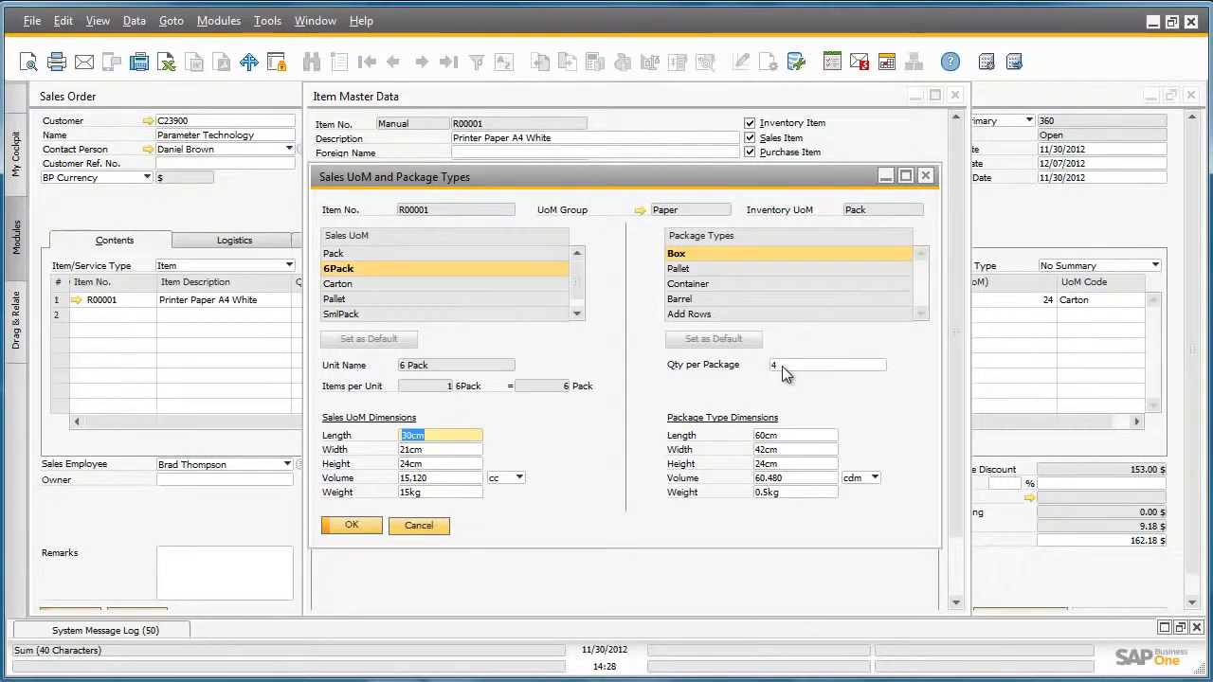
pyautogui.click(347, 524)
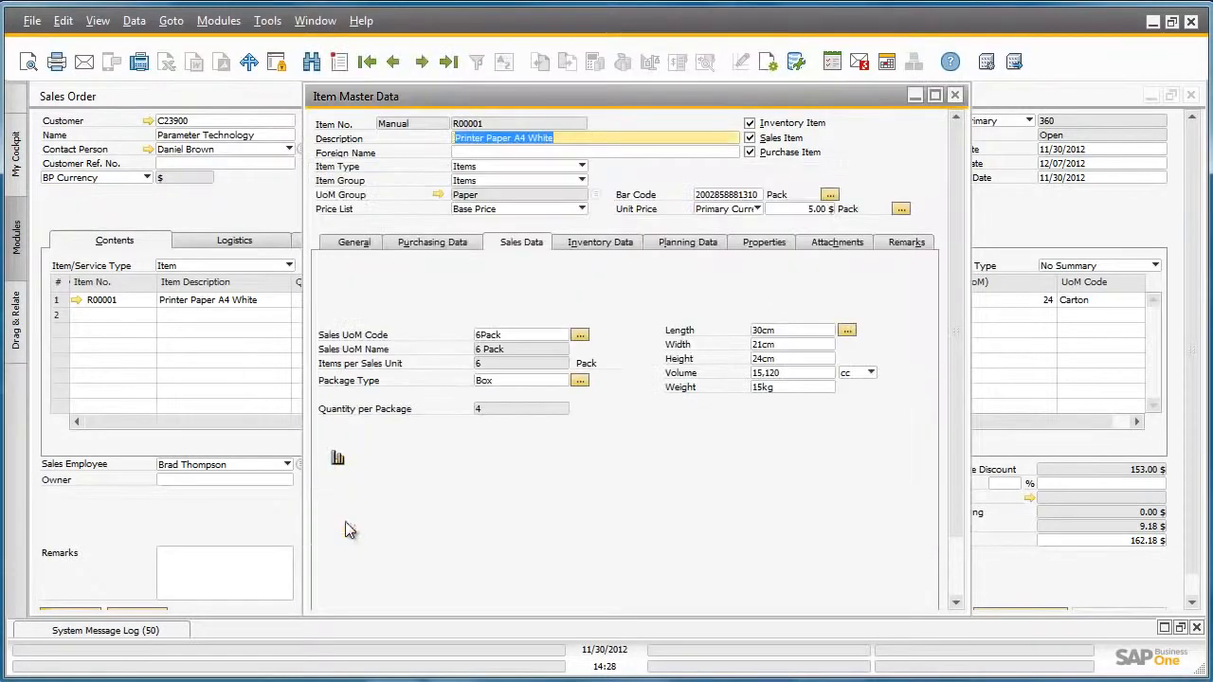
# Review the item's purchasing UoM and package data, then close the item master data.
pyautogui.click(456, 248)
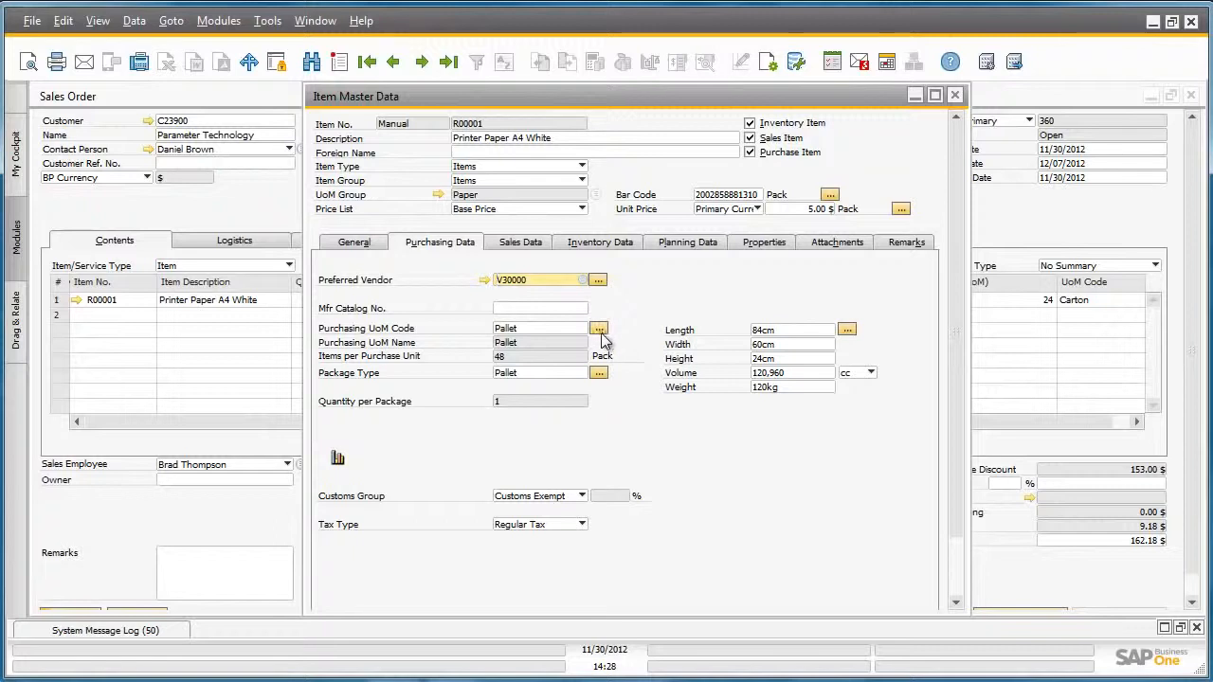
pyautogui.moveTo(955, 381); pyautogui.dragTo(949, 443)
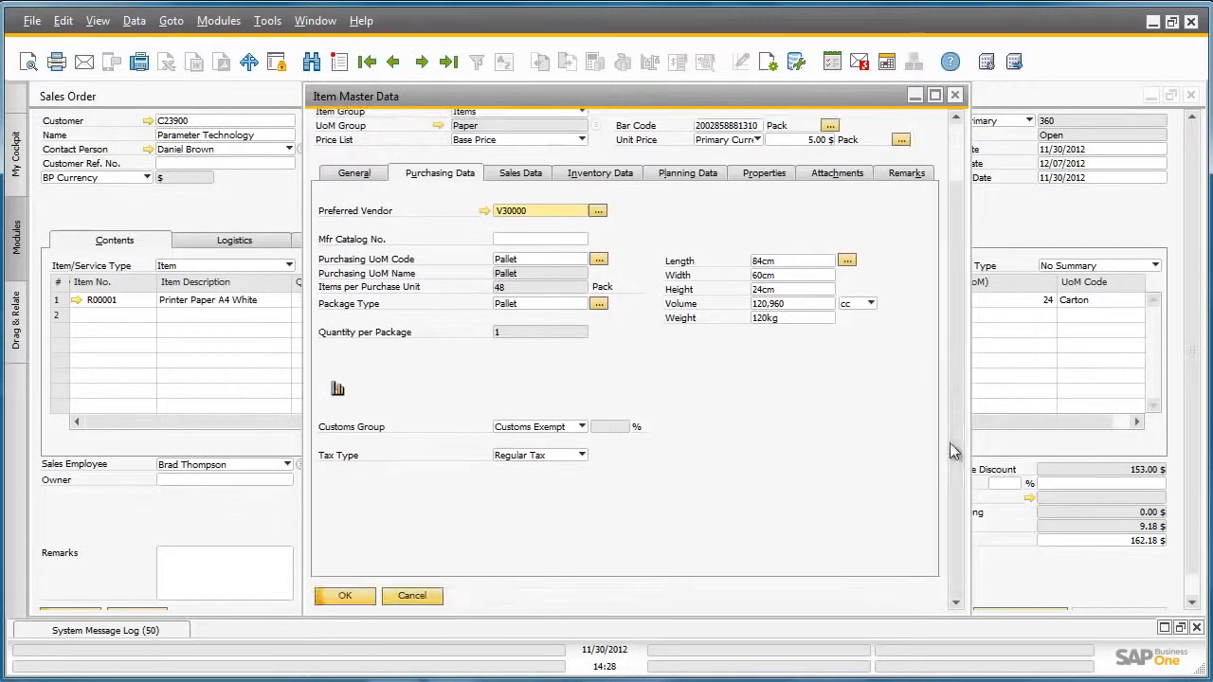
pyautogui.click(347, 595)
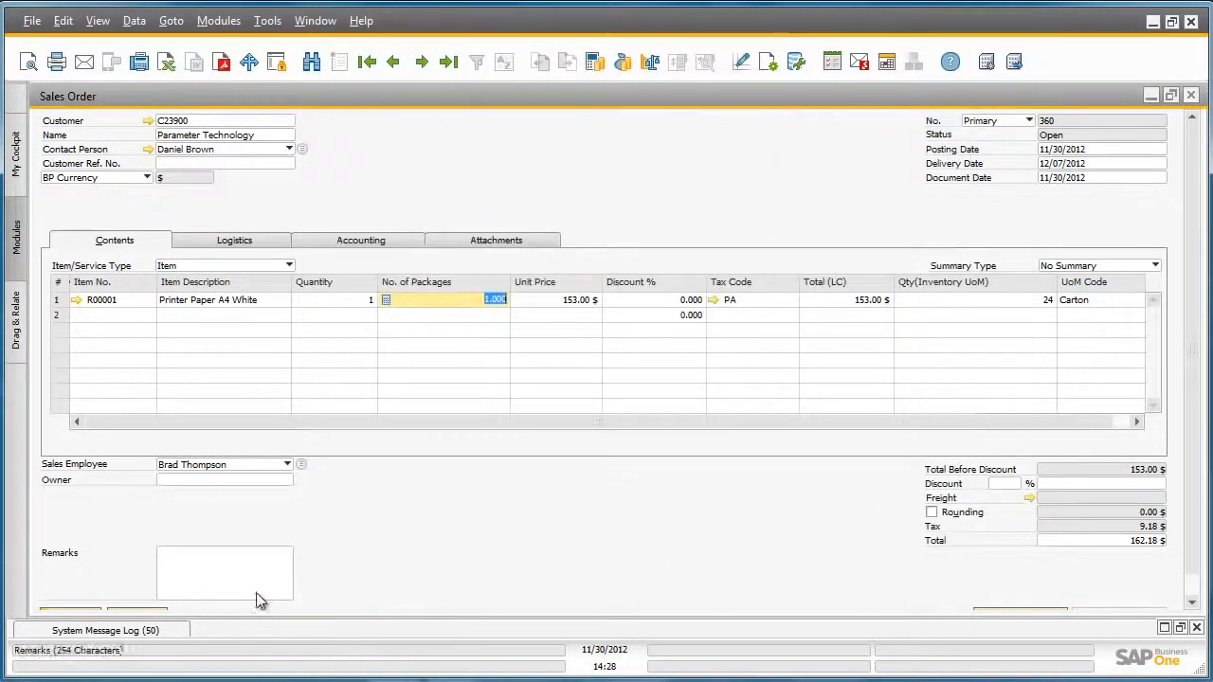
# Add the sales order to the system and reopen it as the last record.
pyautogui.scroll(-1, 274, 598)
pyautogui.click(74, 591)
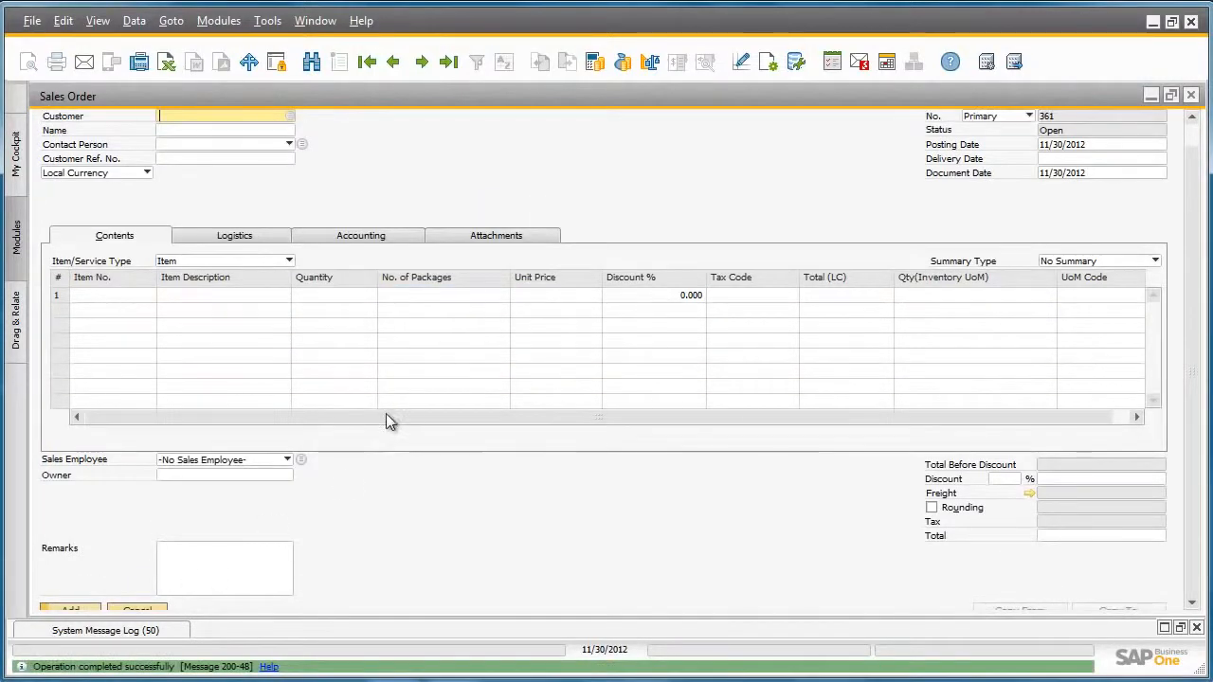
pyautogui.click(450, 62)
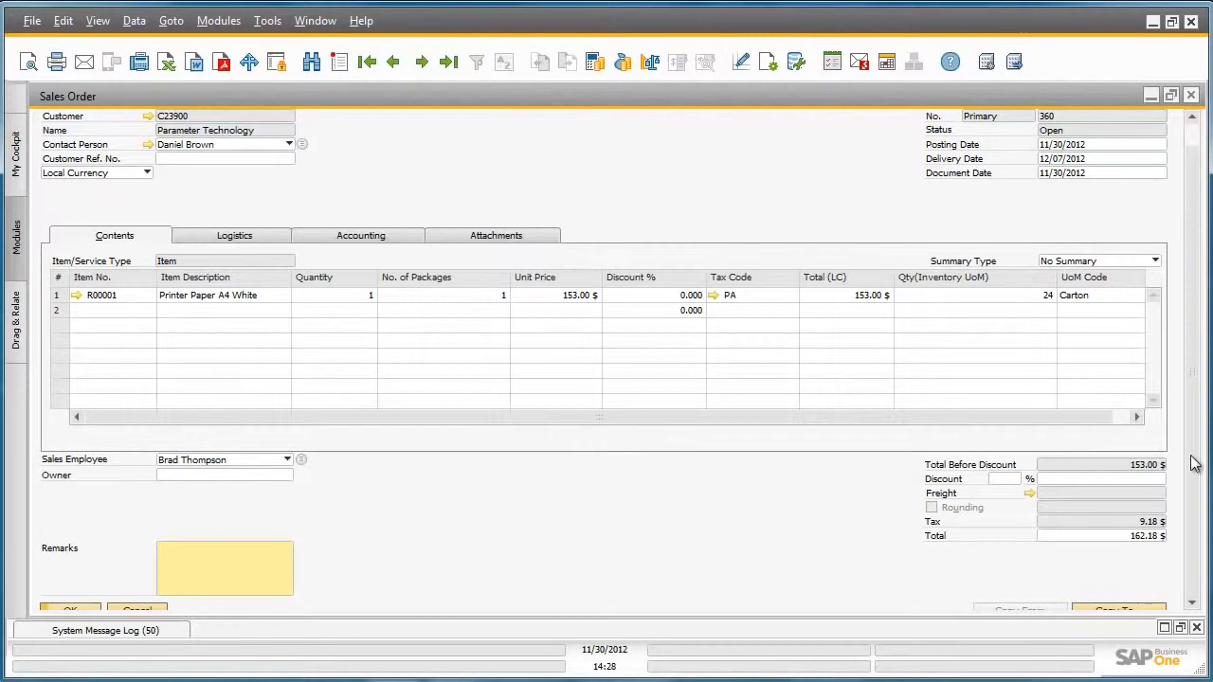
# Copy the sales order to a new delivery document.
pyautogui.scroll(-1, 1199, 541)
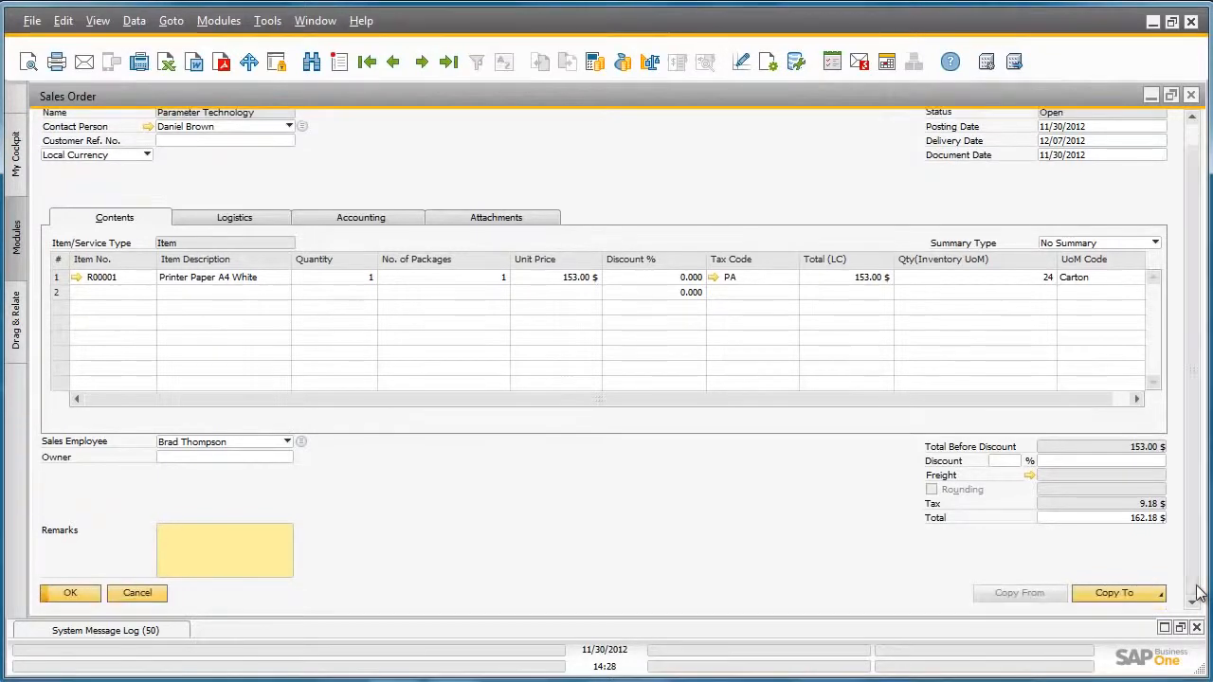
pyautogui.click(1142, 595)
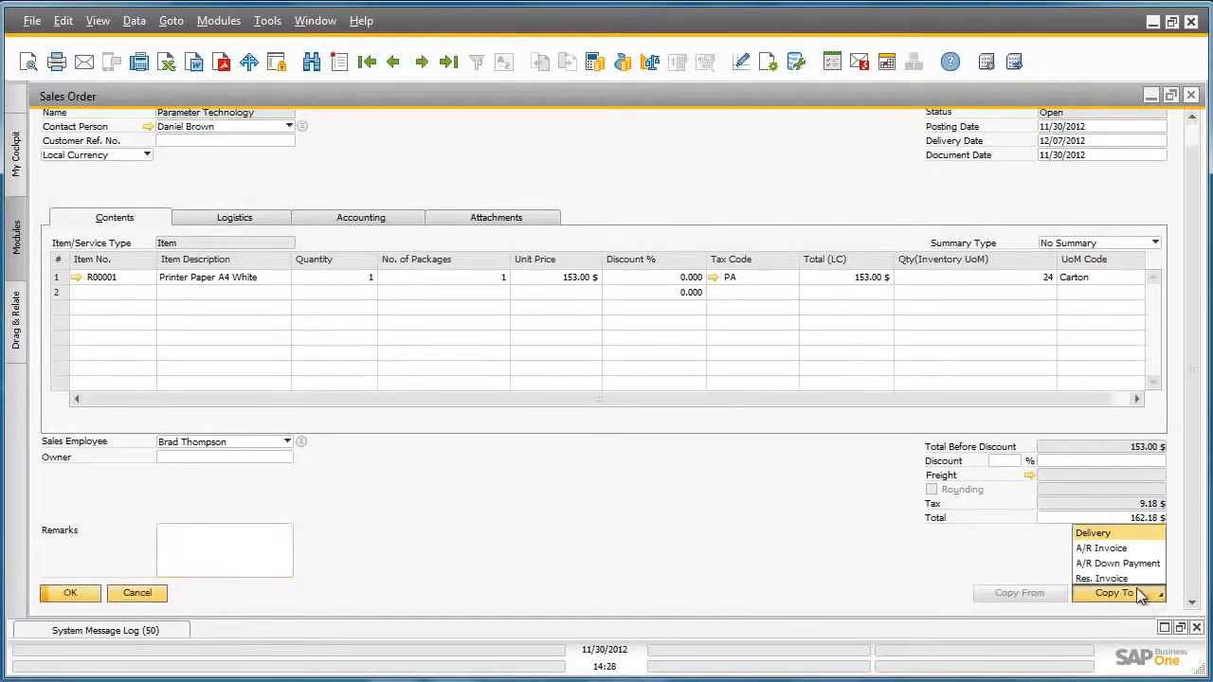
pyautogui.click(1104, 534)
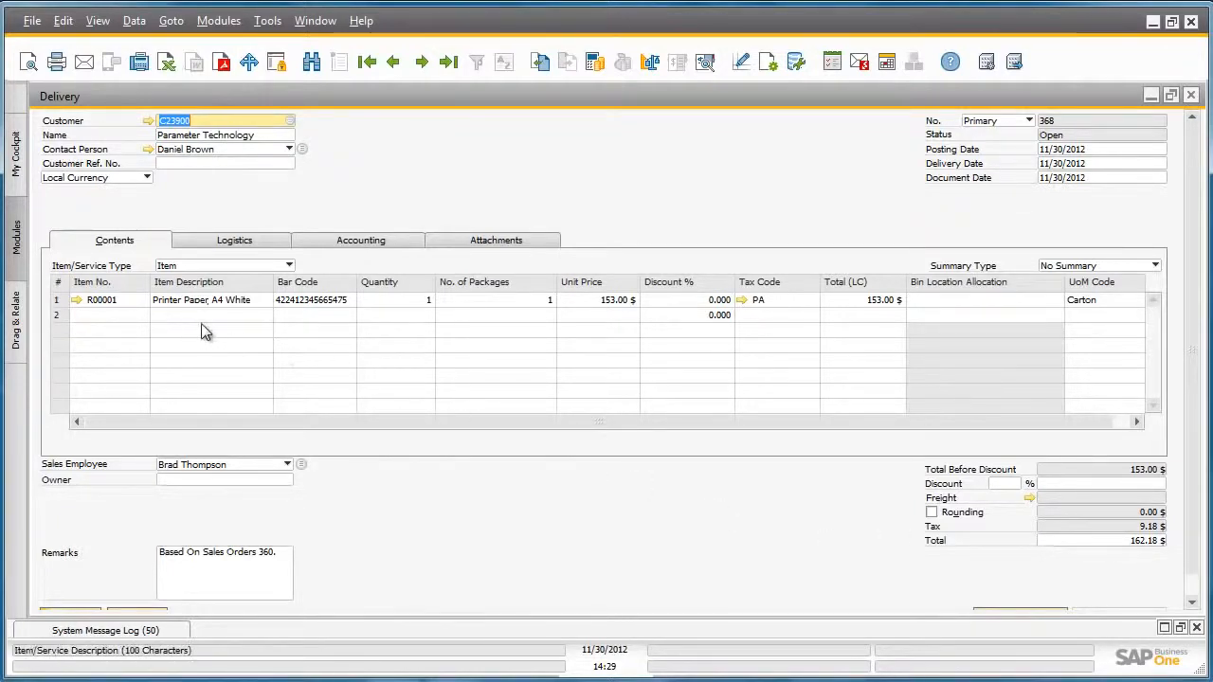
pyautogui.click(295, 314)
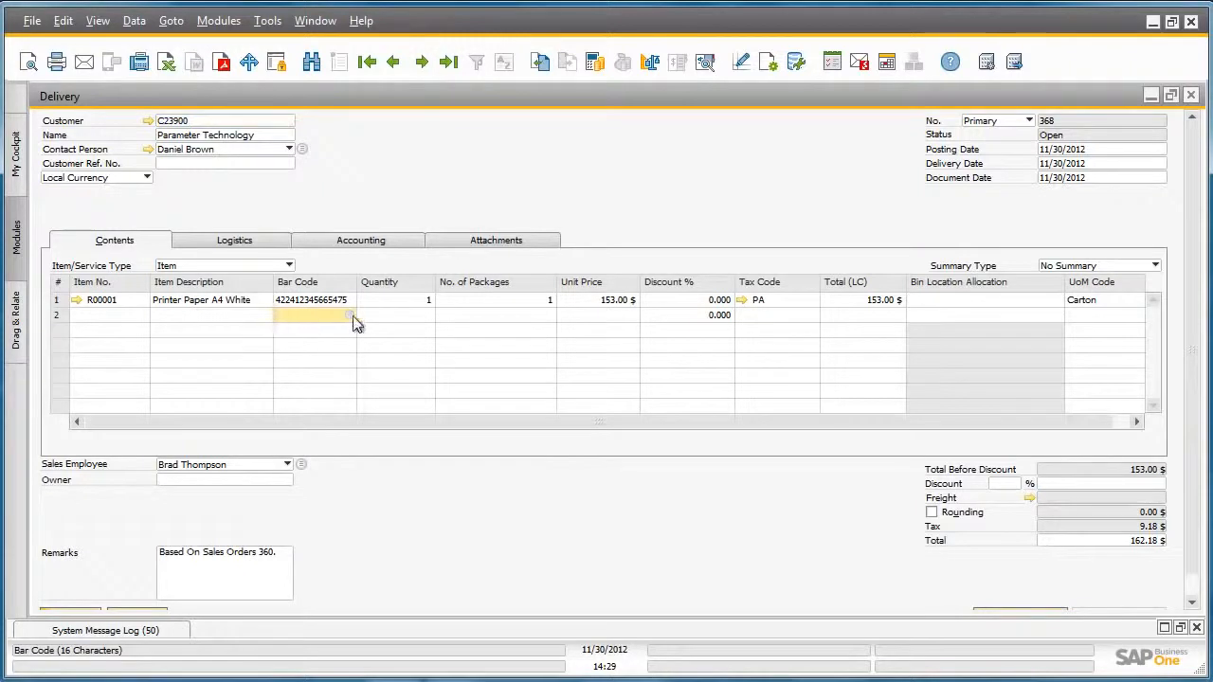
pyautogui.click(348, 314)
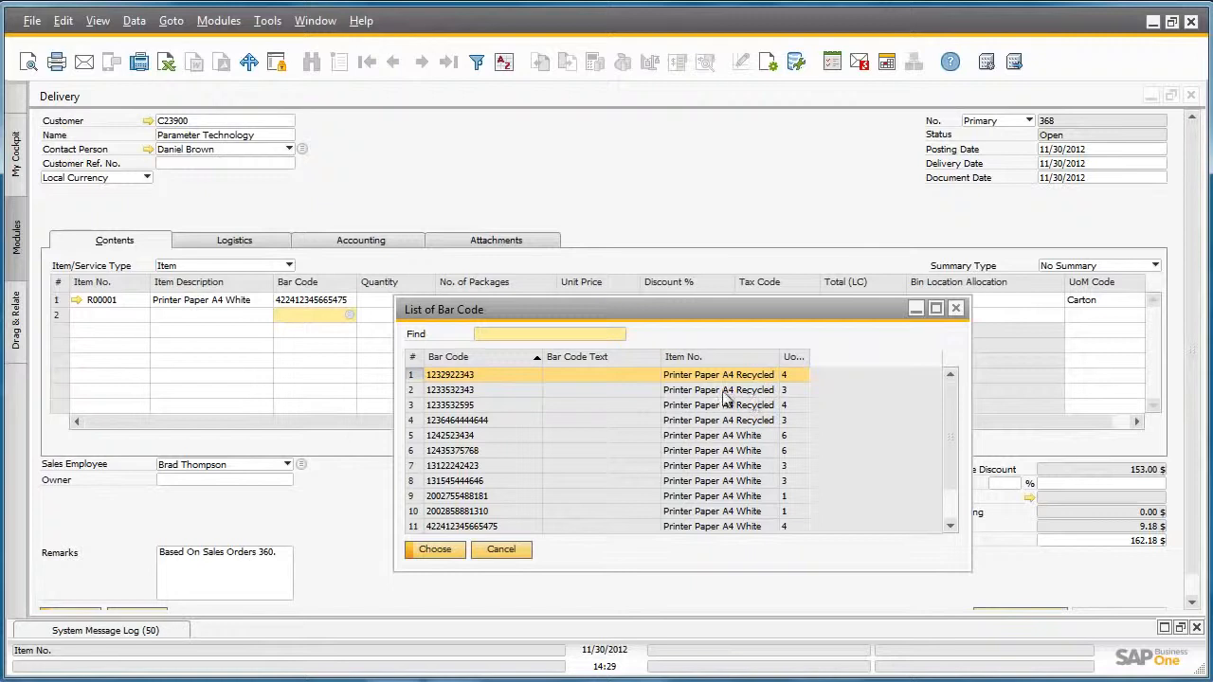
pyautogui.click(508, 389)
pyautogui.doubleClick(508, 390)
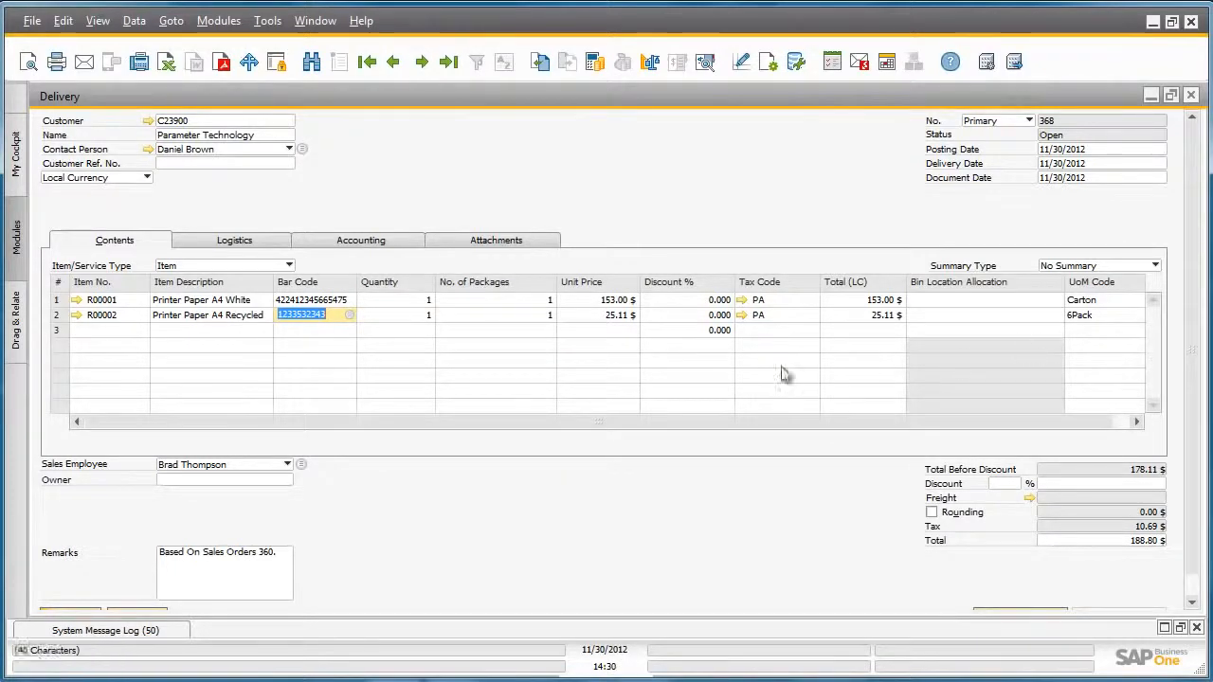
pyautogui.click(409, 314)
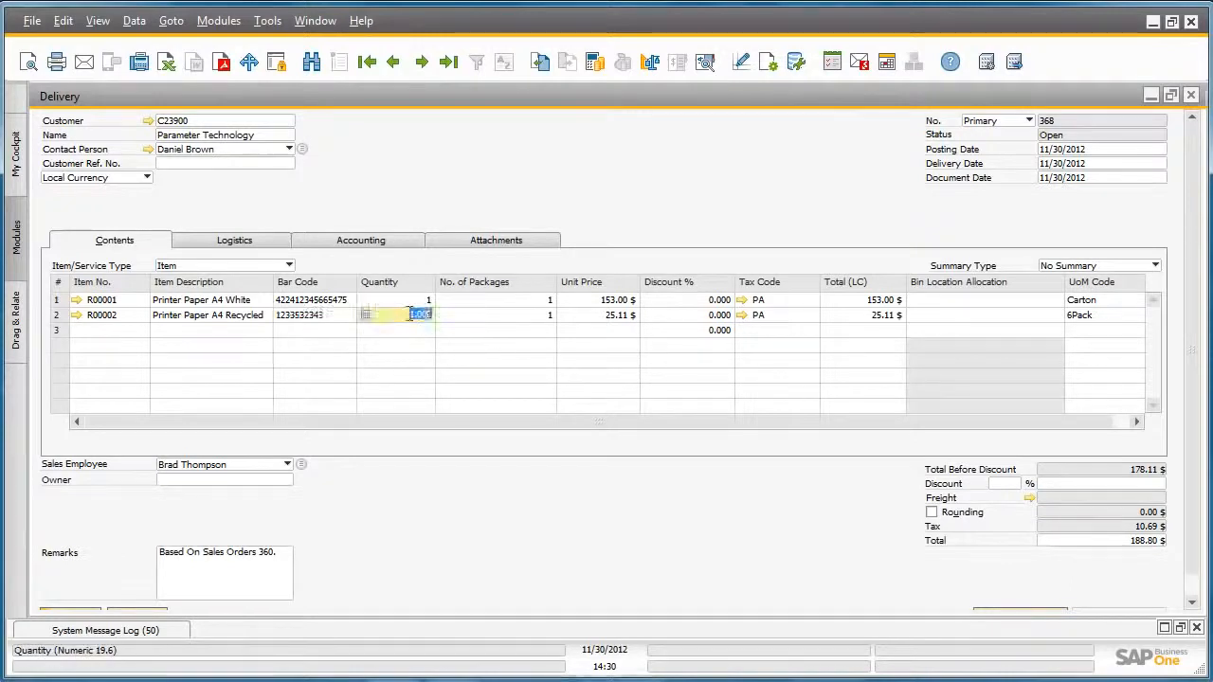
pyautogui.write('5')
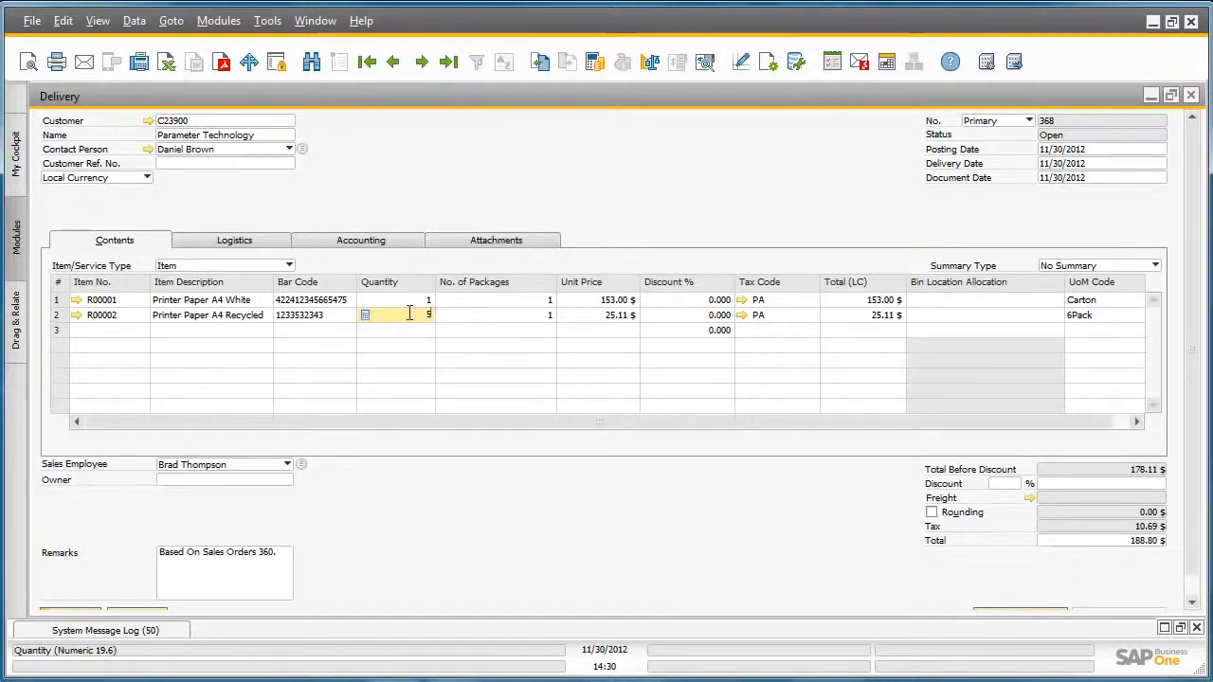
pyautogui.press('Tab')
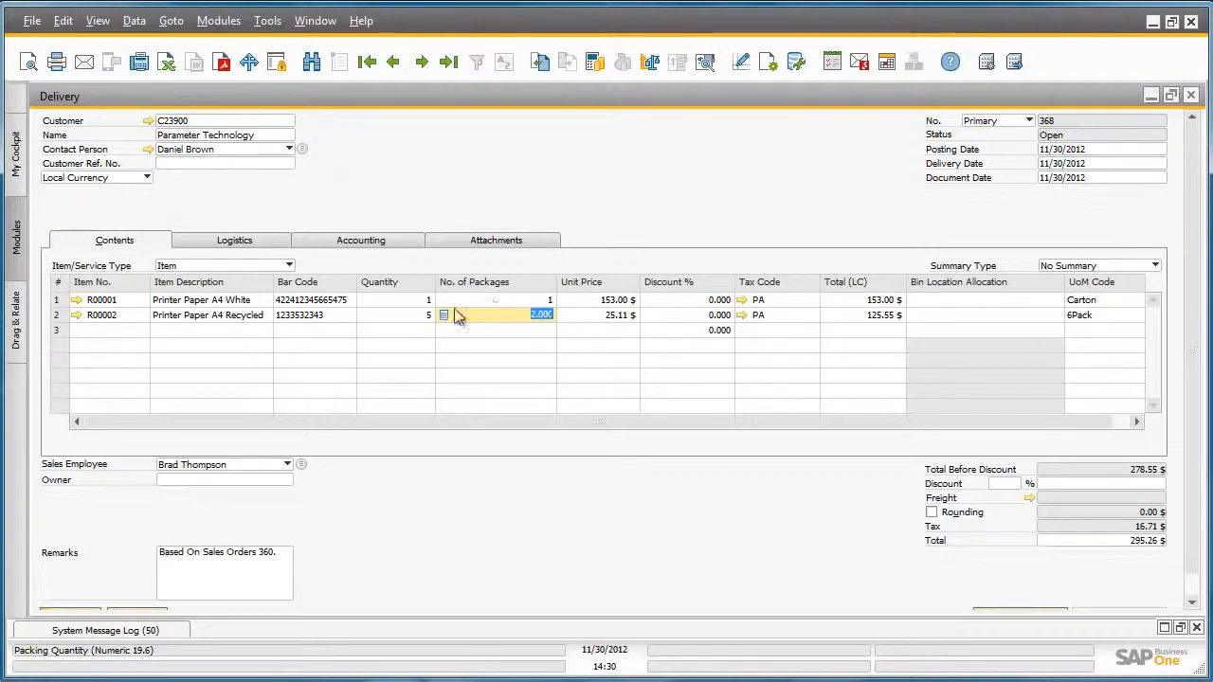
# Examine the R00002 row's Price Report and the UoM prices behind the 6Pack's Regular Sales Price, then return to the delivery.
pyautogui.rightClick(334, 320)
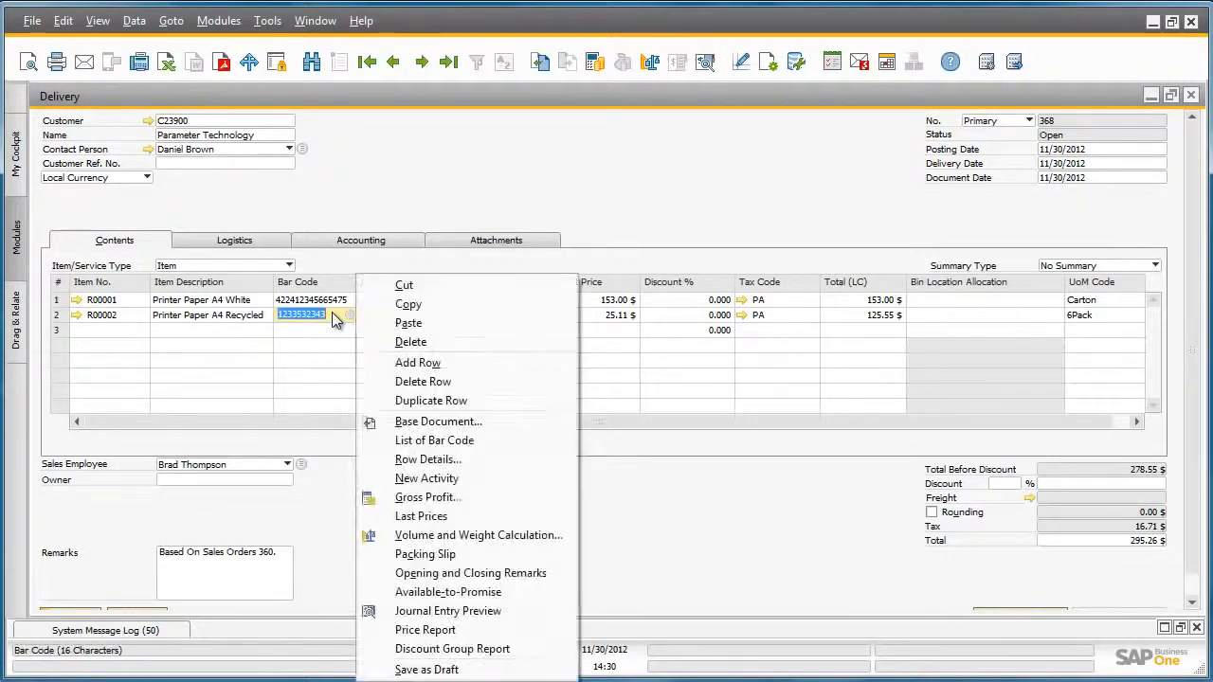
pyautogui.click(425, 630)
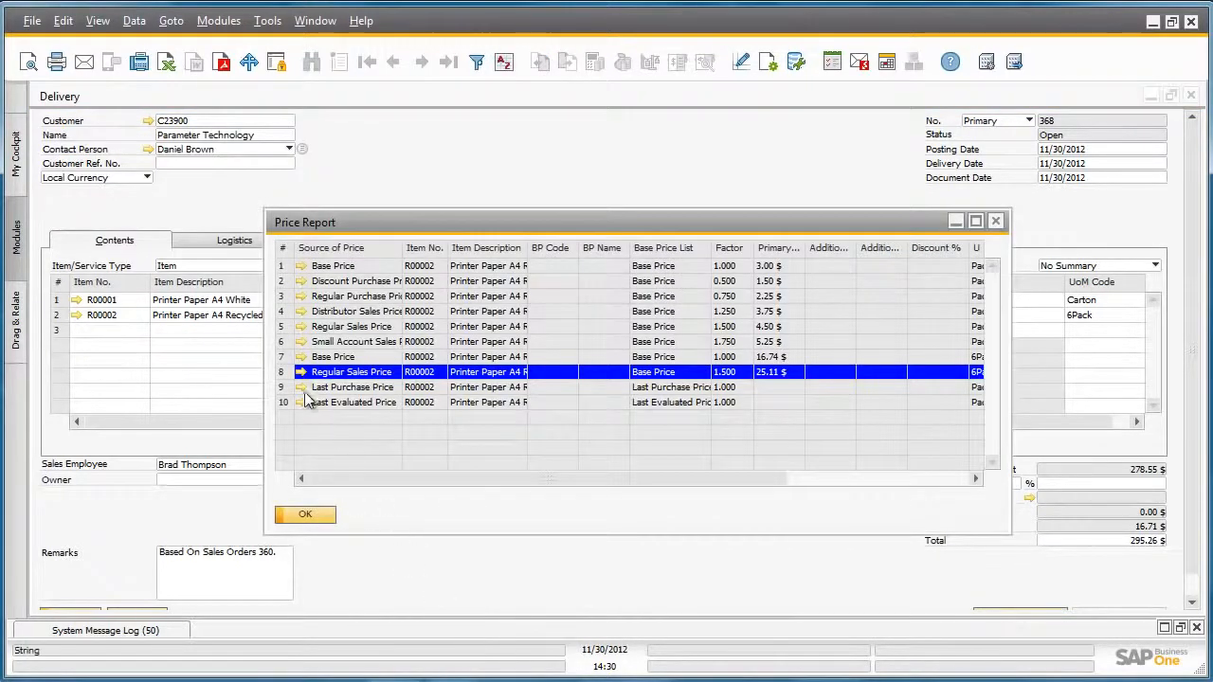
pyautogui.click(301, 372)
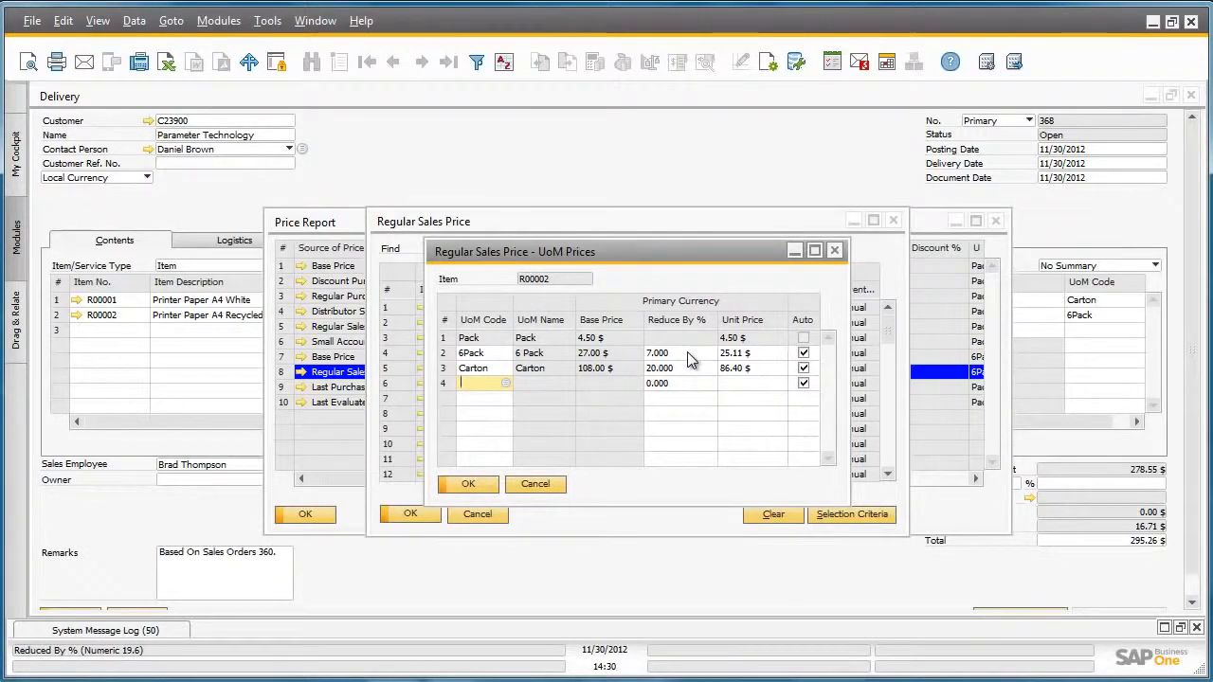
pyautogui.click(467, 483)
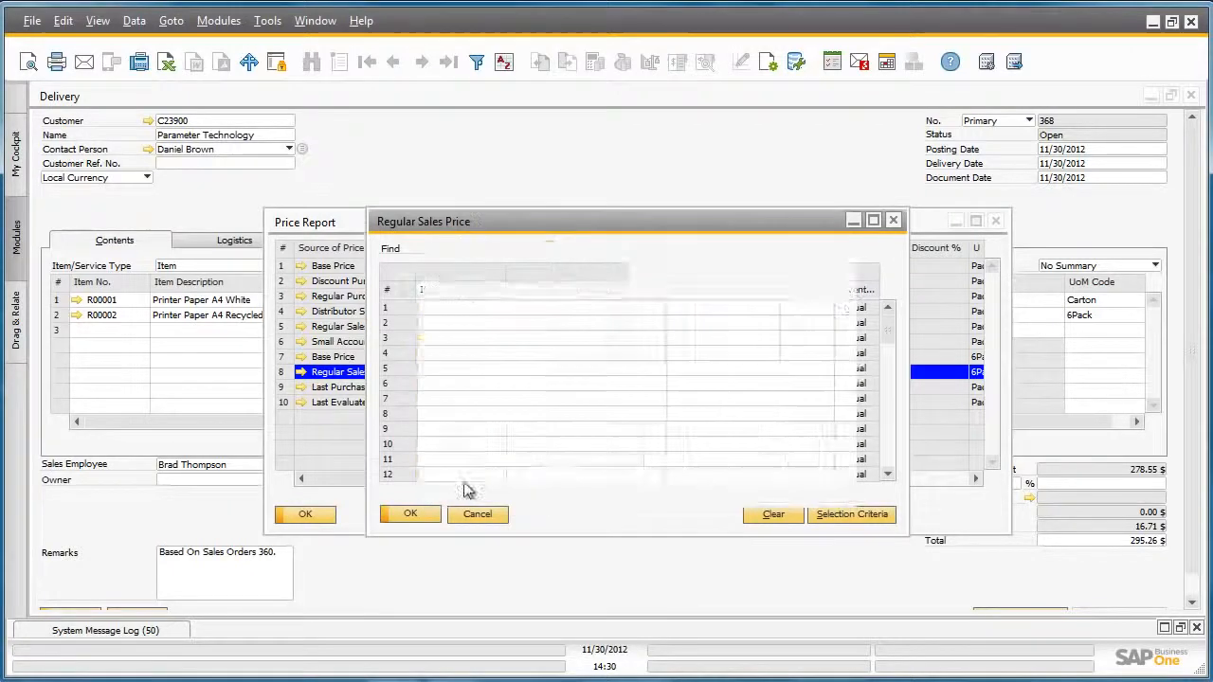
pyautogui.click(422, 514)
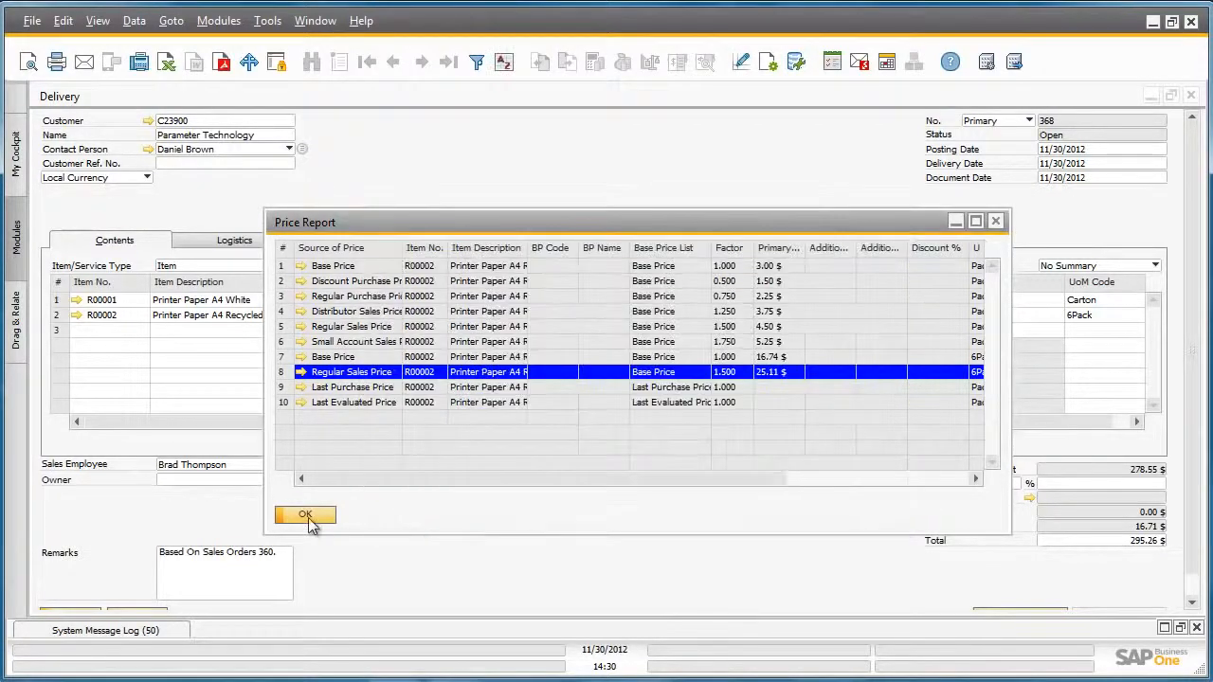
pyautogui.click(306, 517)
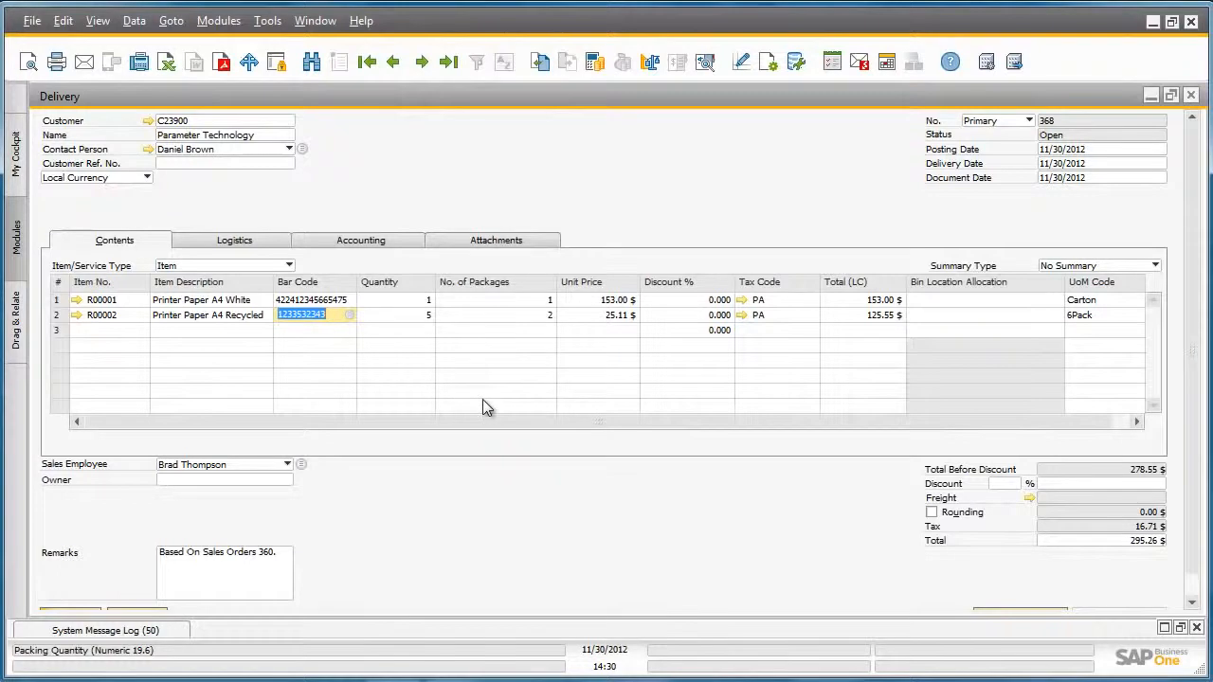
# Open the delivery's packing slip and move all available quantities of R00001 and R00002 into the package.
pyautogui.rightClick(456, 177)
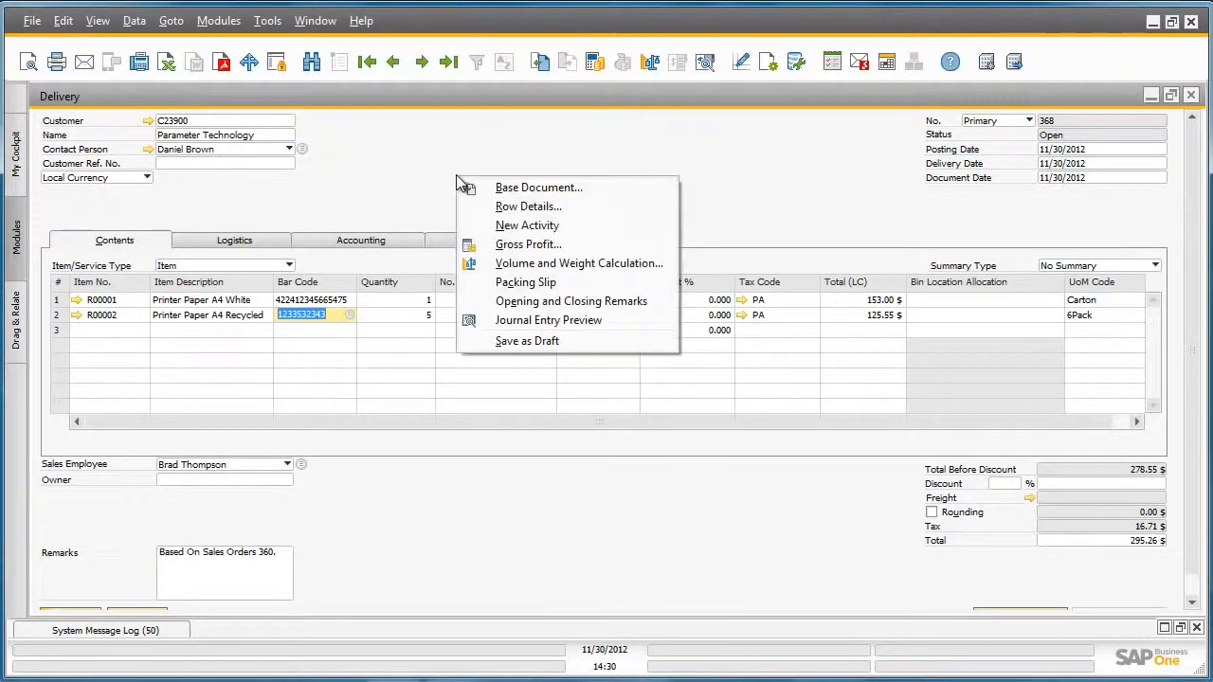
pyautogui.click(516, 284)
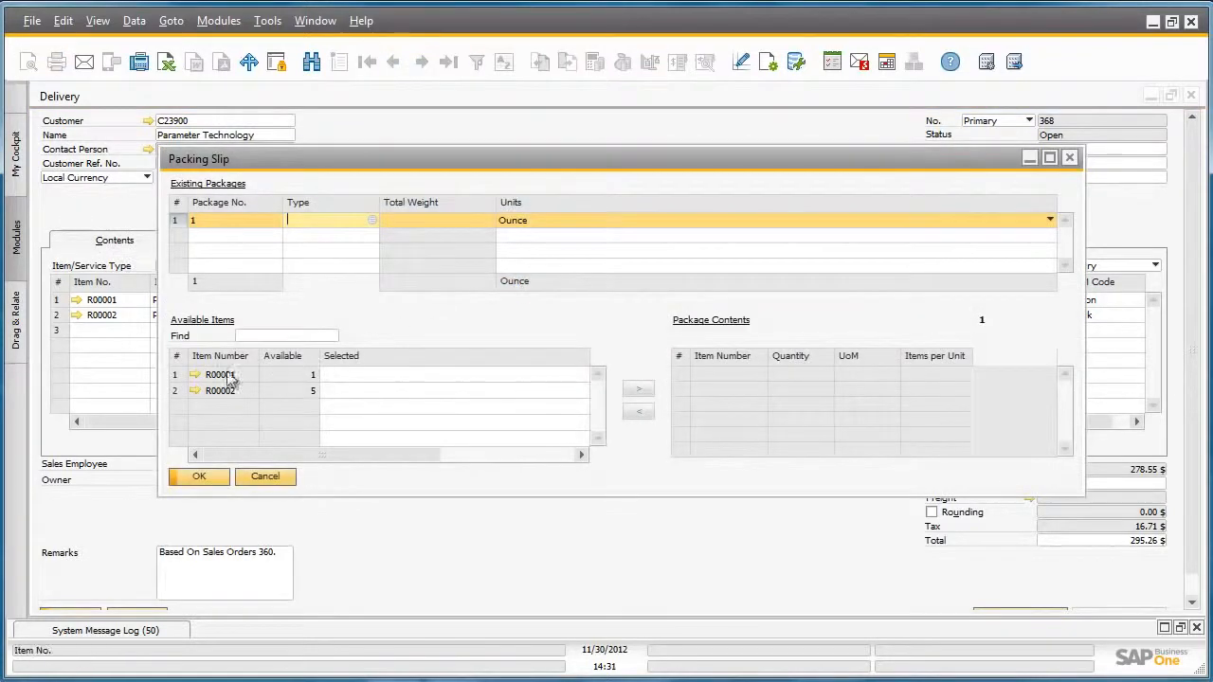
pyautogui.click(177, 375)
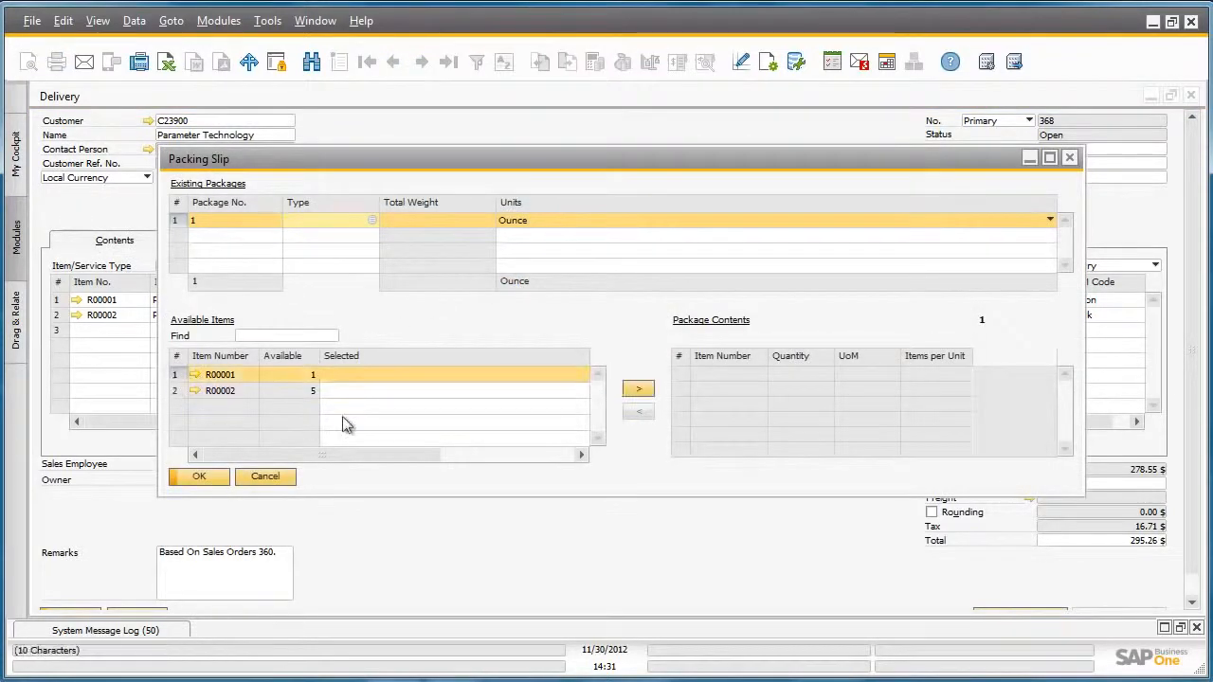
pyautogui.click(639, 390)
pyautogui.click(175, 374)
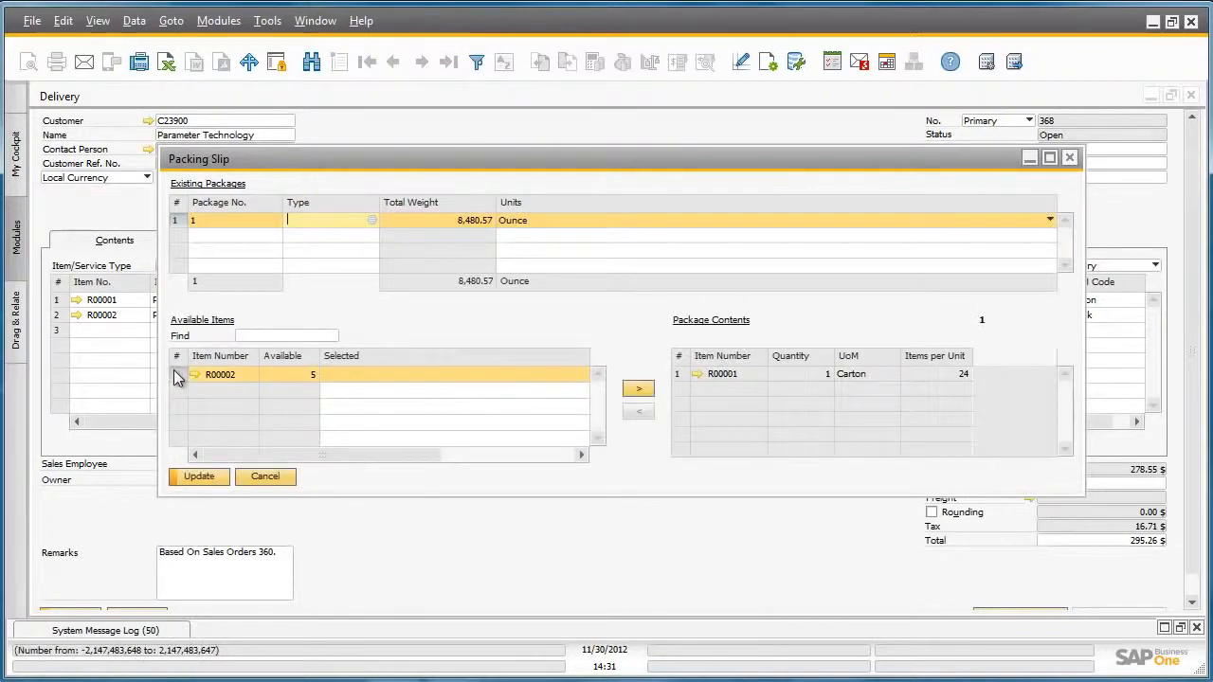
pyautogui.click(638, 389)
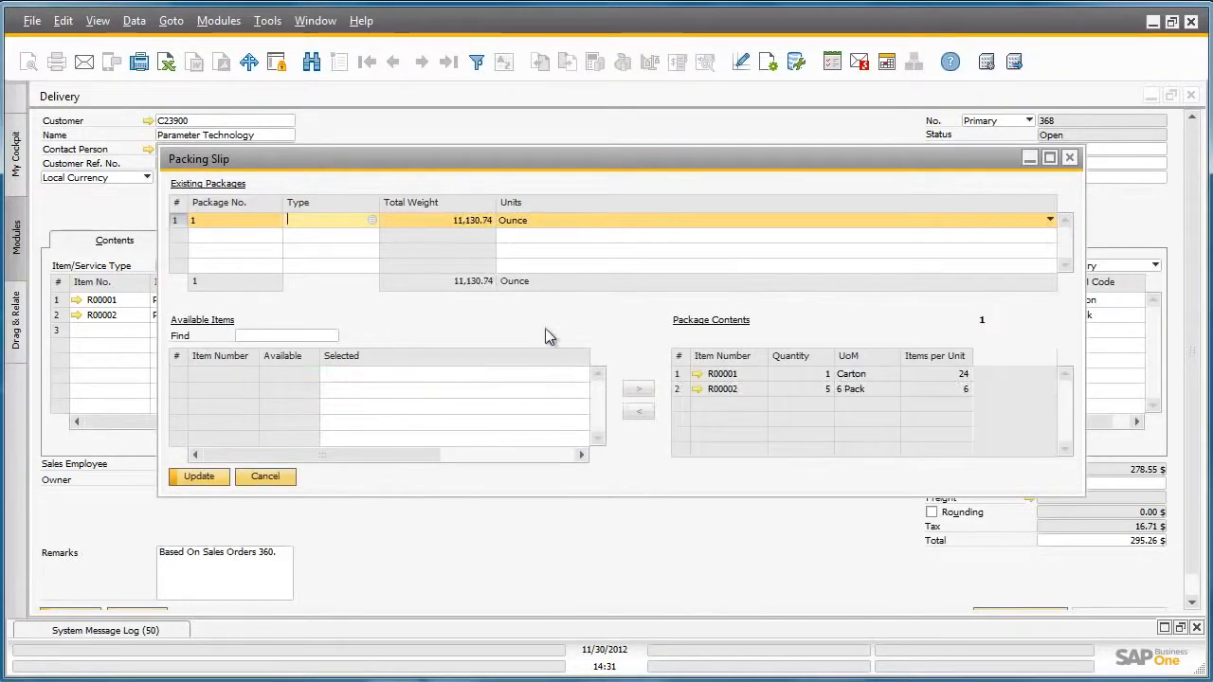
# Set the package type to Box and the package number to 2, then save and close the packing slip.
pyautogui.click(371, 220)
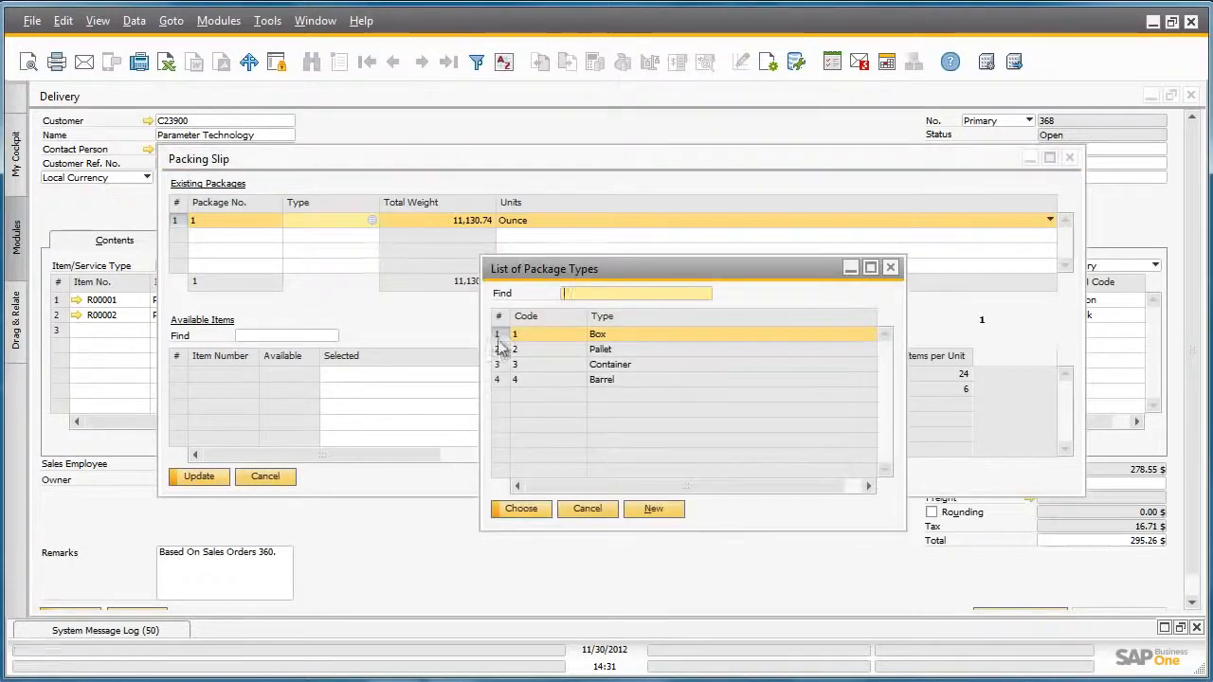
pyautogui.doubleClick(549, 334)
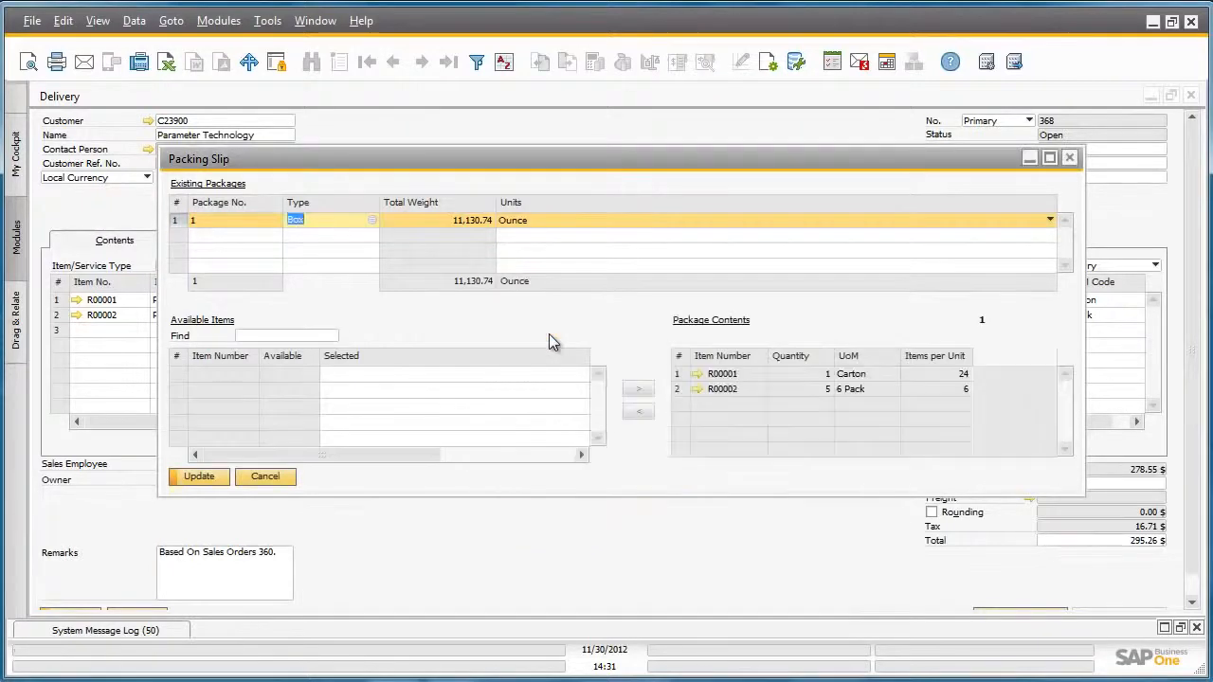
pyautogui.doubleClick(199, 220)
pyautogui.write('2')
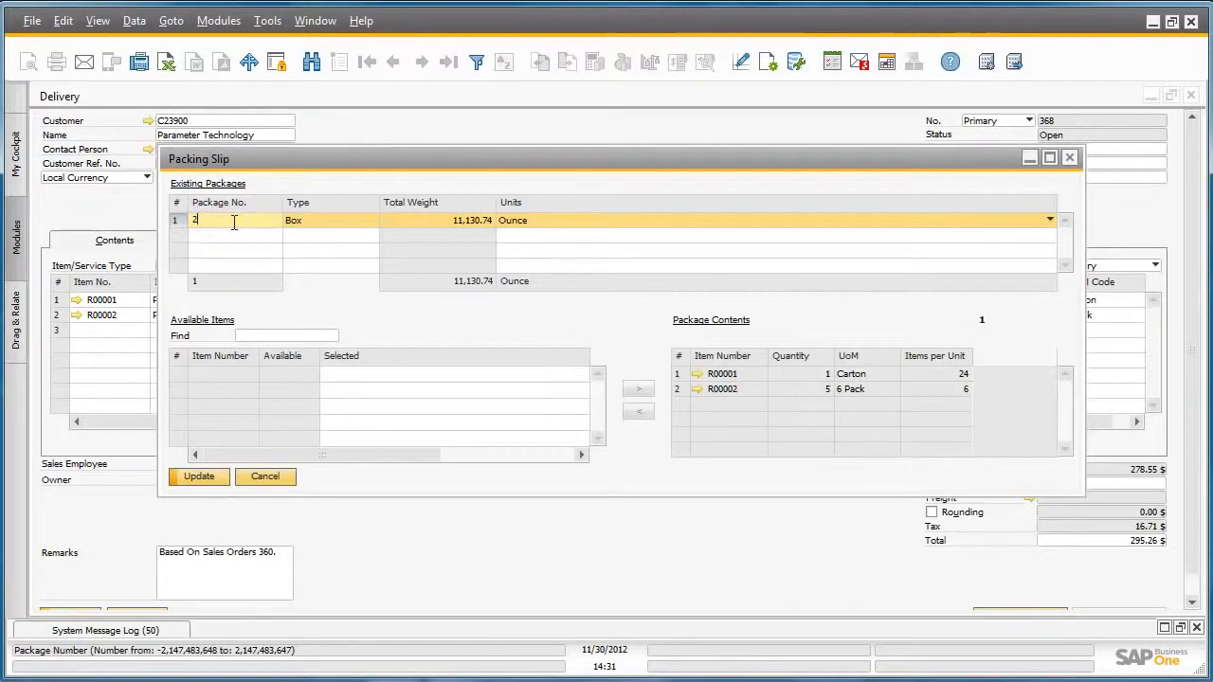
pyautogui.press('Tab')
pyautogui.click(223, 477)
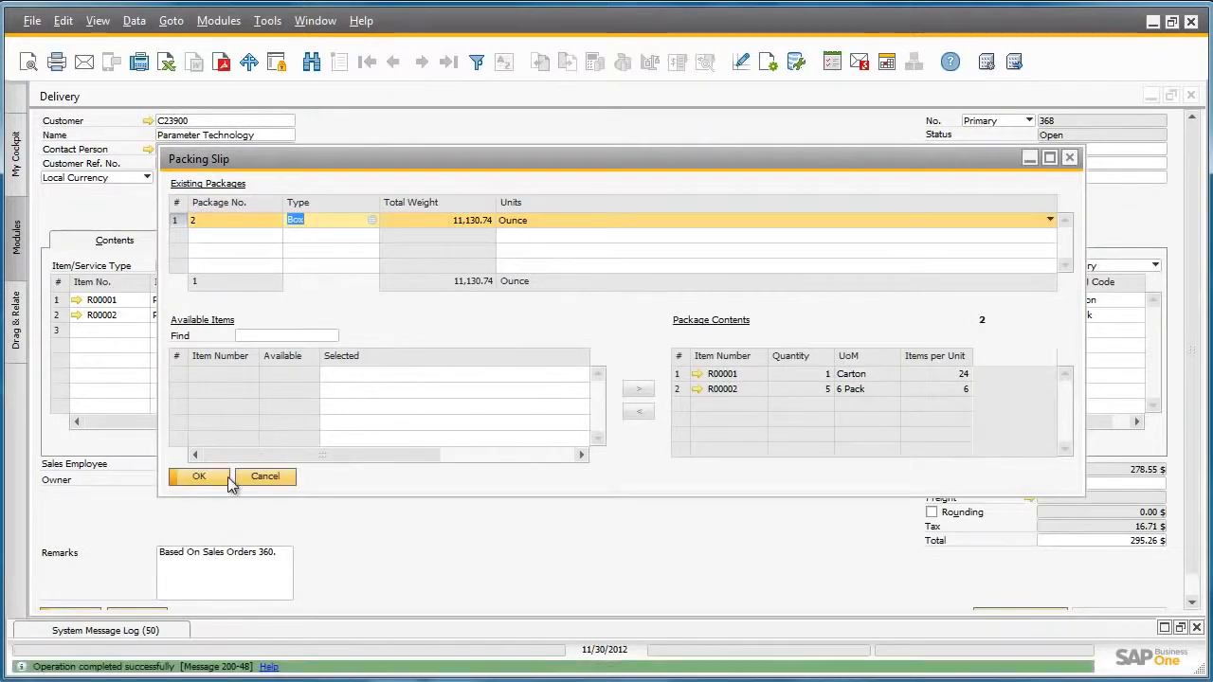
pyautogui.click(208, 476)
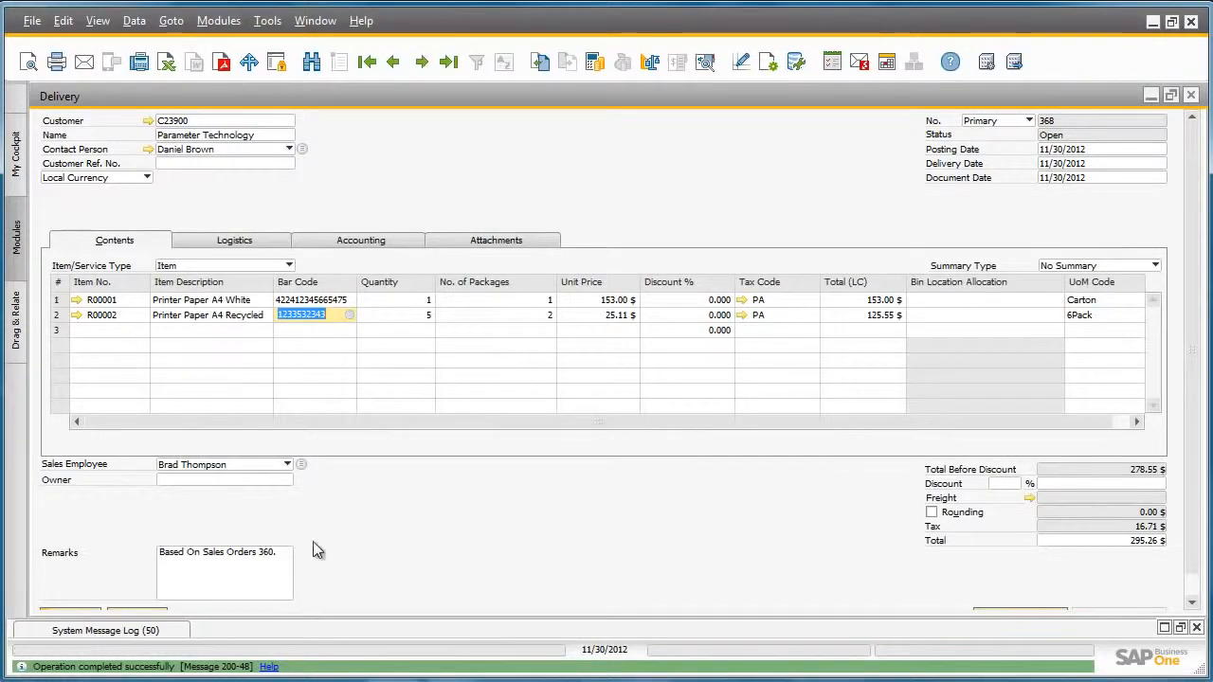
# Add the delivery to the system, accepting that it cannot be changed, and reopen it as the last record.
pyautogui.scroll(-1, 284, 550)
pyautogui.click(82, 597)
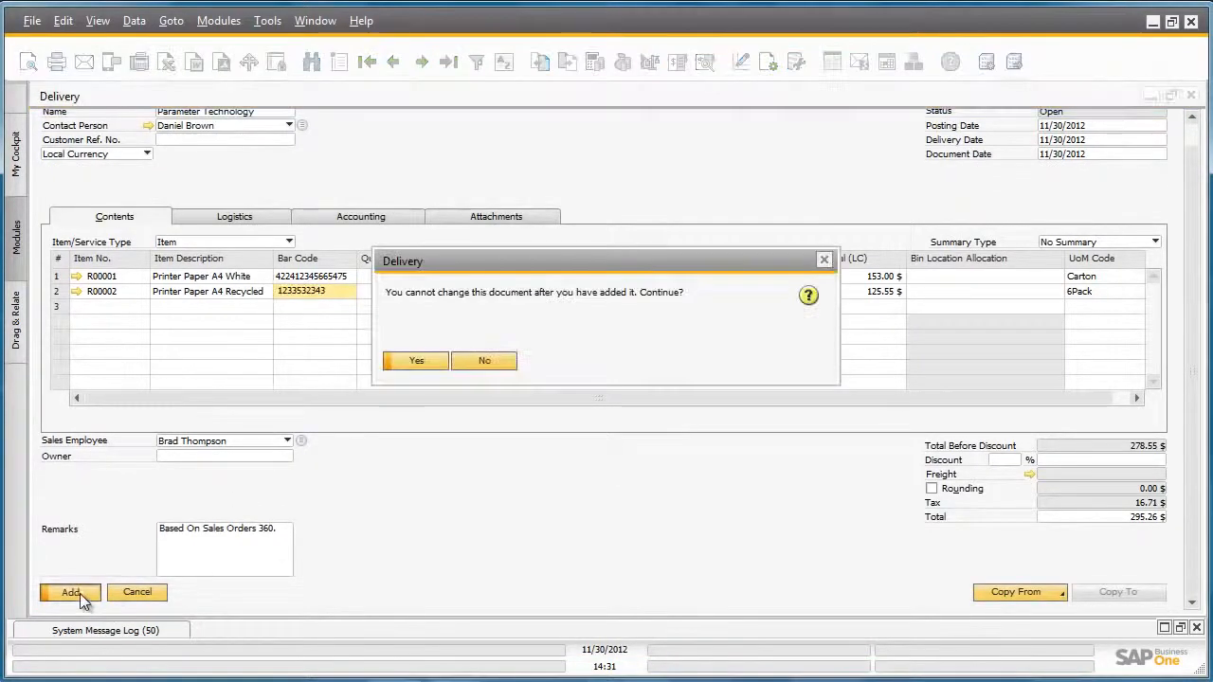
pyautogui.click(416, 361)
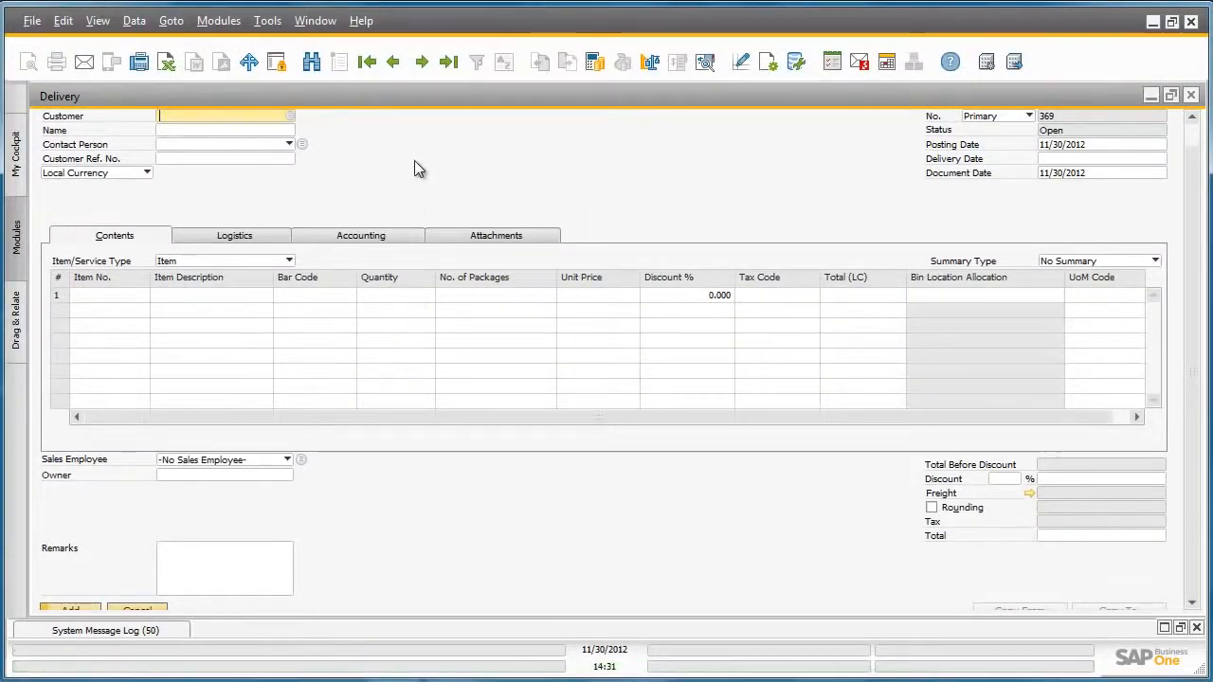
pyautogui.click(448, 61)
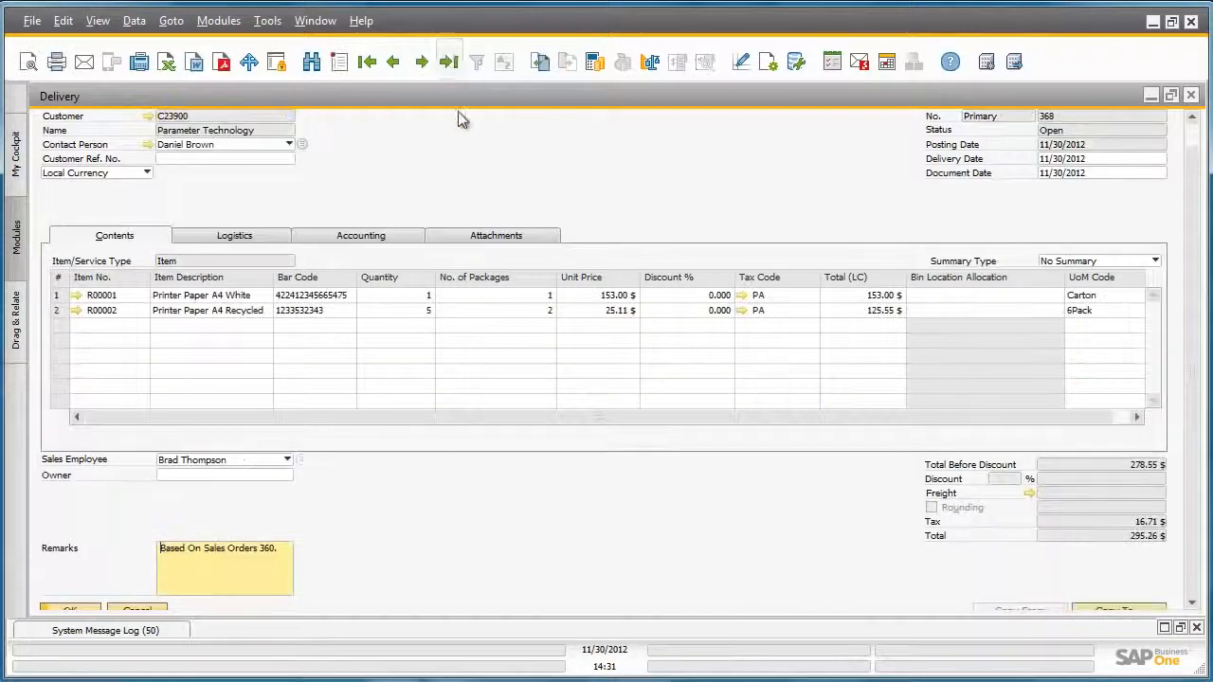
# Open the added delivery's packing slip and preview its Packing List report down to the package contents and total weight.
pyautogui.rightClick(436, 158)
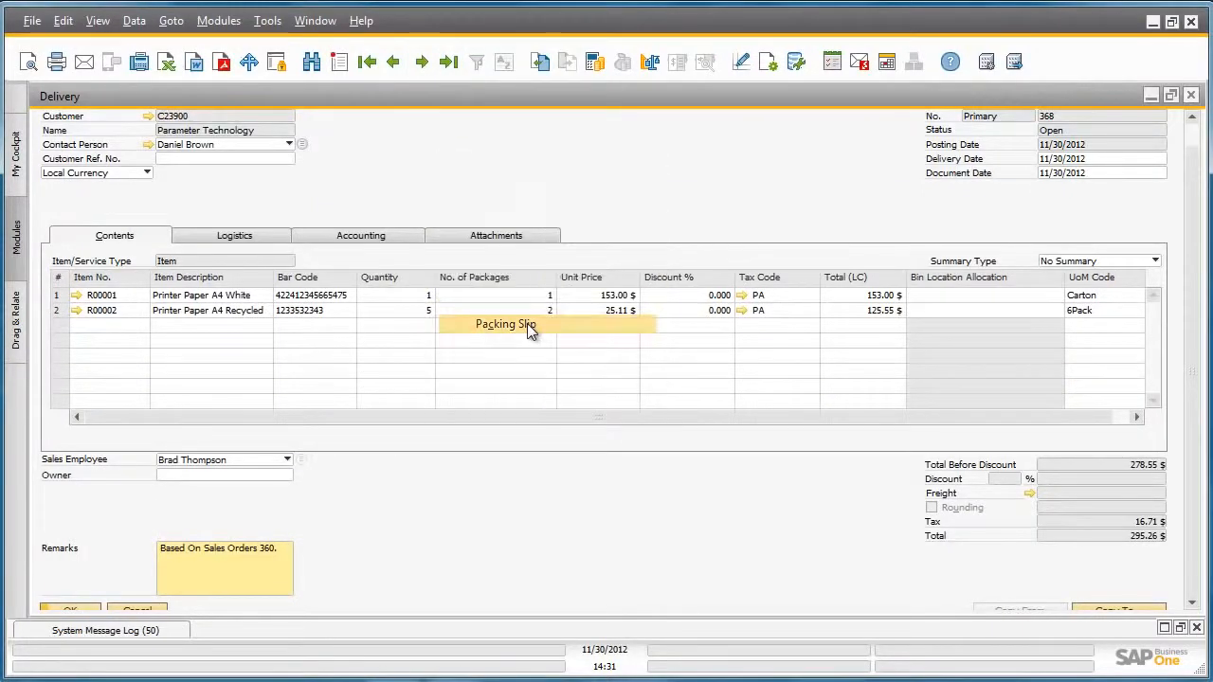
pyautogui.click(527, 323)
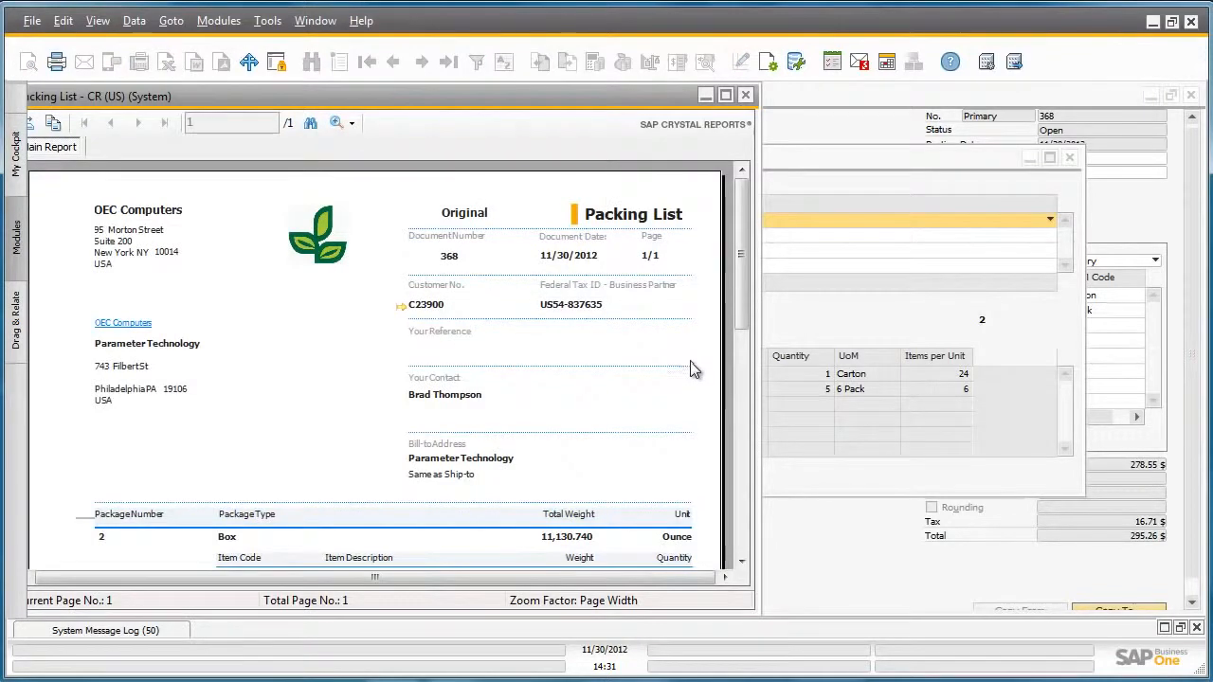
pyautogui.moveTo(741, 315); pyautogui.dragTo(751, 357)
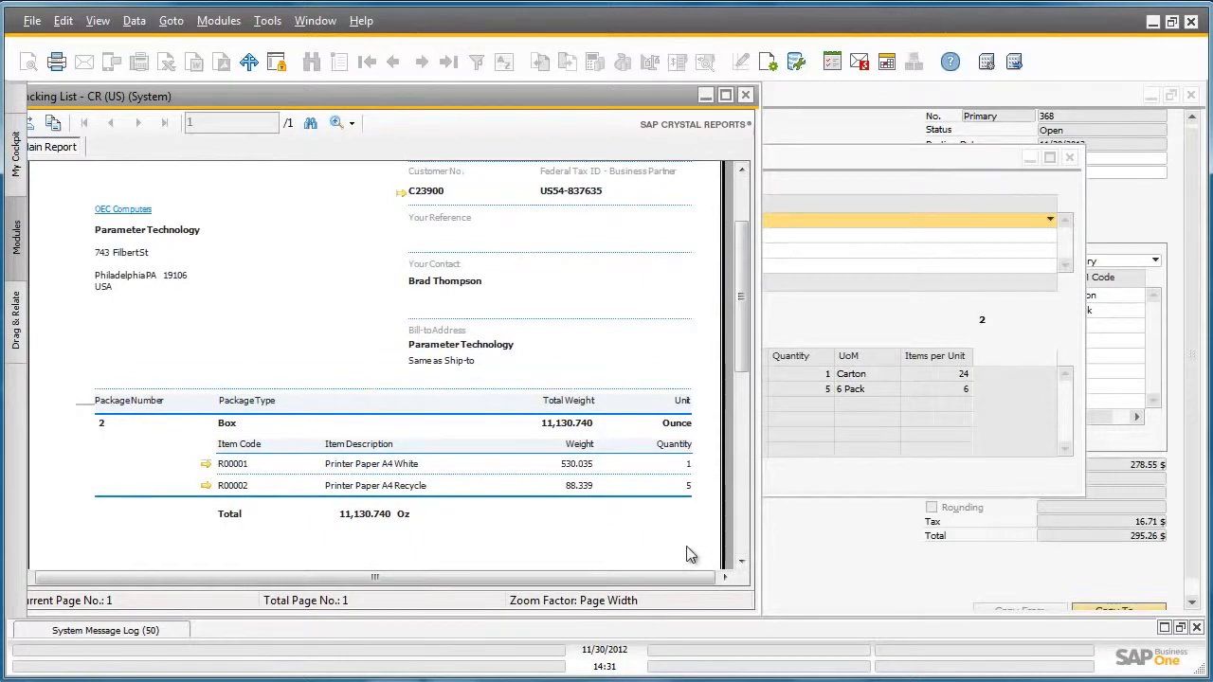